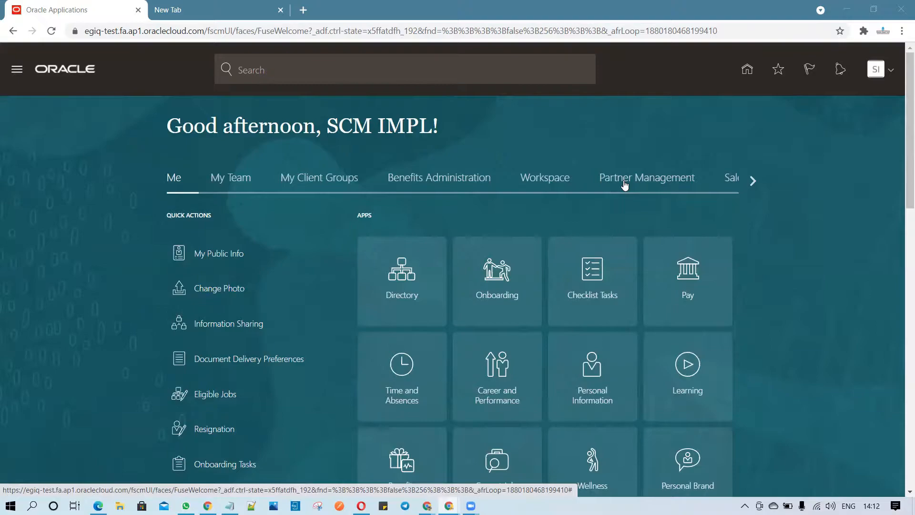
# Open Setup and Maintenance and go to its task search page.
pyautogui.click(876, 70)
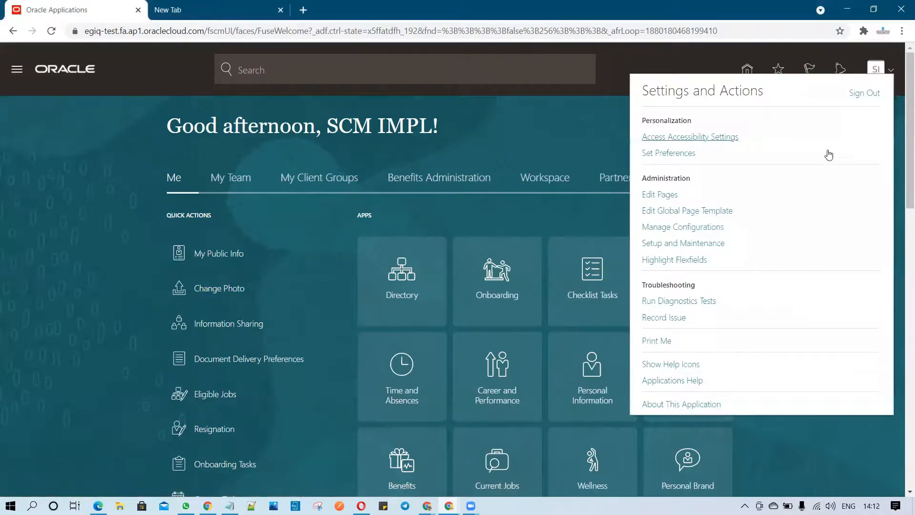
pyautogui.click(704, 240)
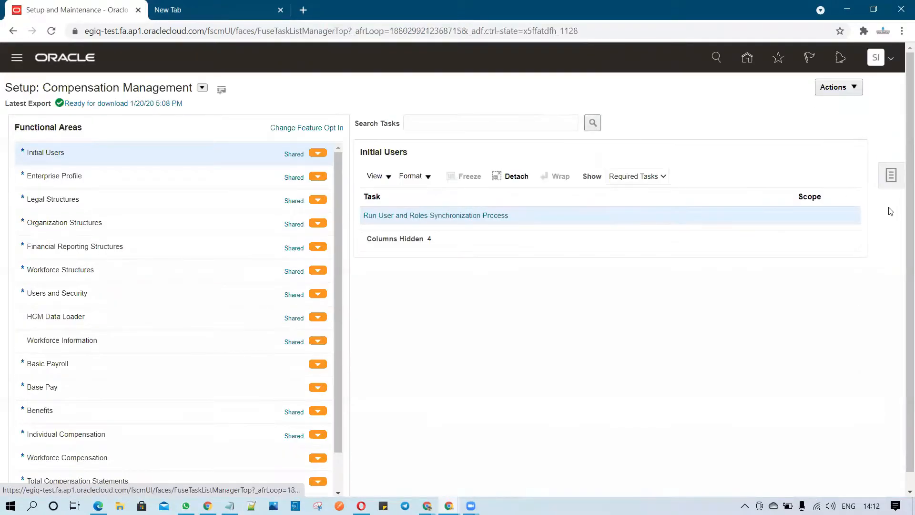
pyautogui.click(890, 175)
pyautogui.click(793, 183)
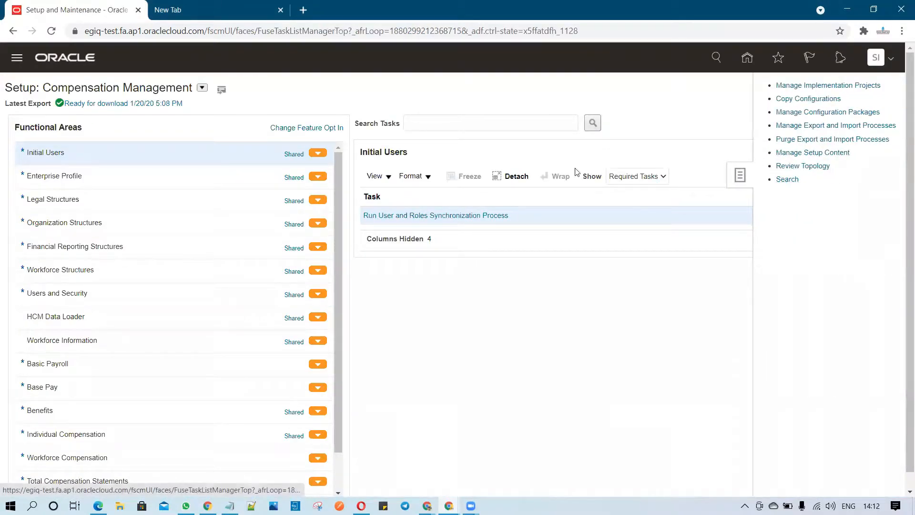
pyautogui.click(300, 111)
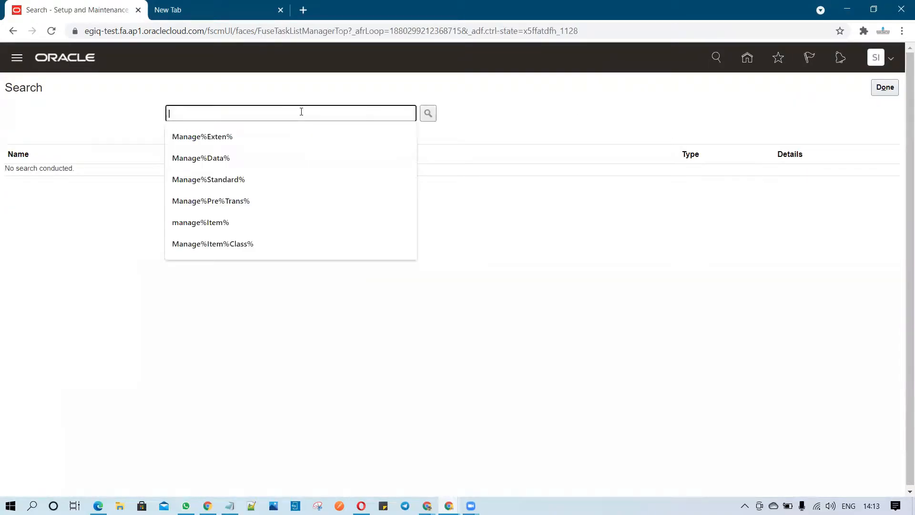
# Search tasks for Manage%Enterprise% and open the Enterprise Scheduler Job Definitions task for Financial, Supply Chain Management, and Related Applications.
pyautogui.write('Manage')
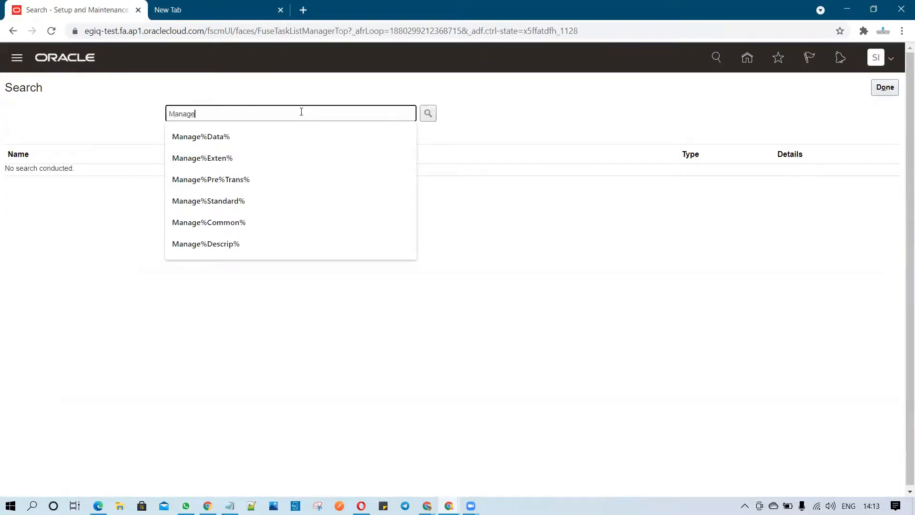
pyautogui.write('%En')
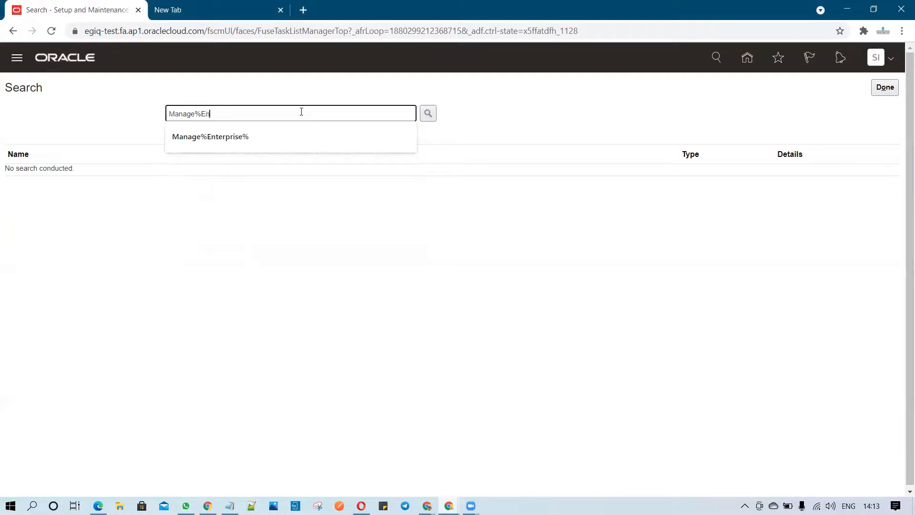
pyautogui.write('terpriser%')
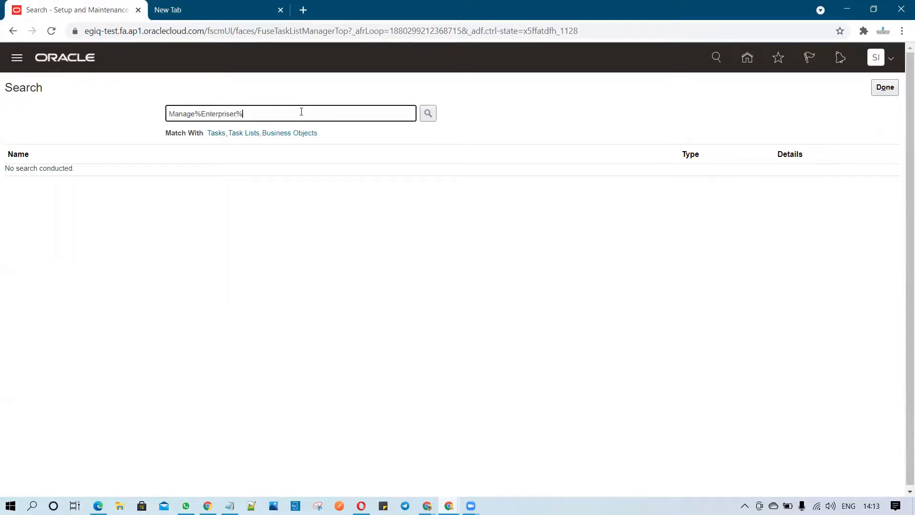
pyautogui.press('BackSpace')
pyautogui.press('BackSpace')
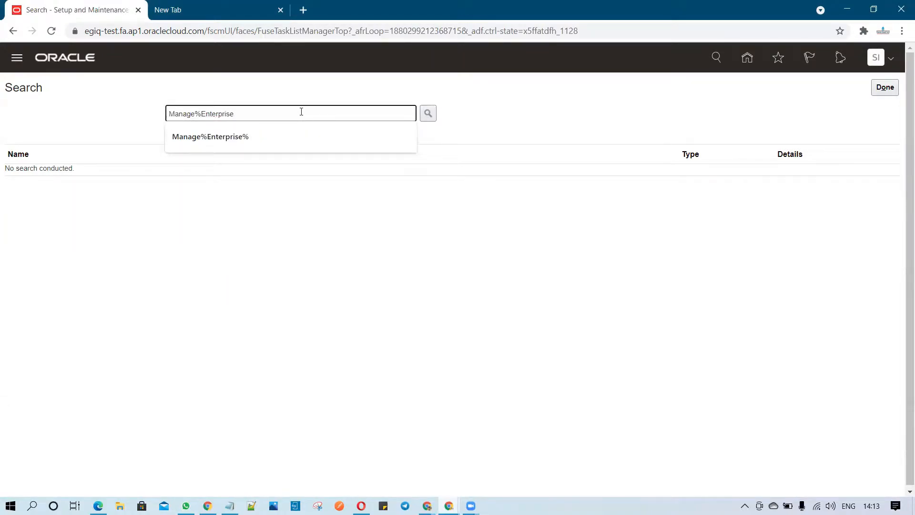
pyautogui.write('%')
pyautogui.press('Return')
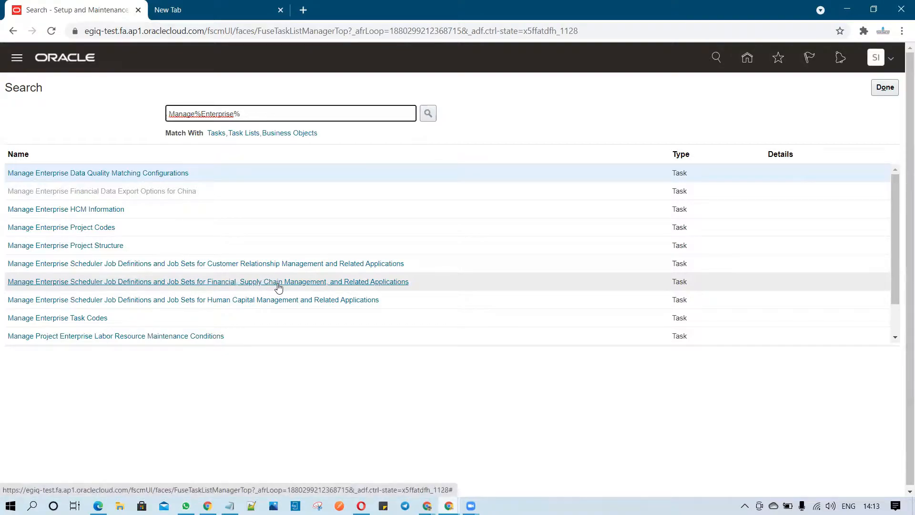
pyautogui.click(328, 283)
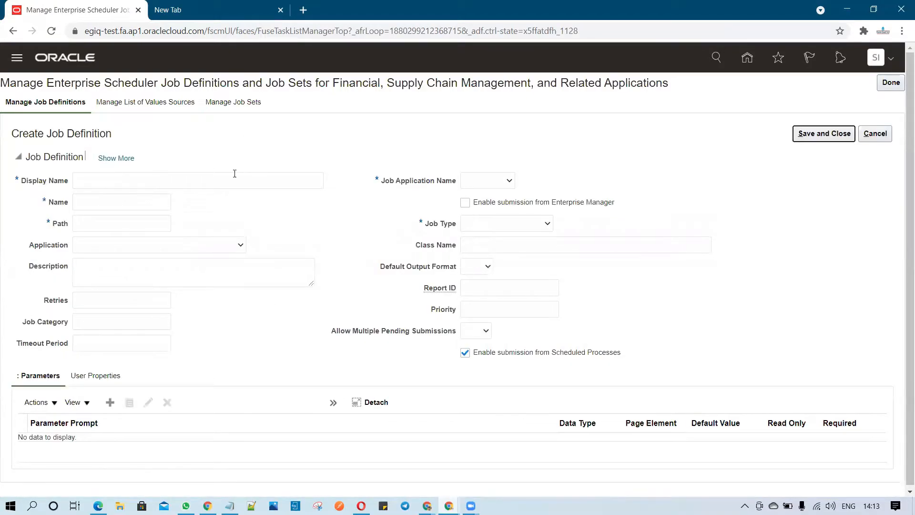
# Enter SCM CUSTOM ESS JOB as the new job definition's display name.
pyautogui.click(233, 181)
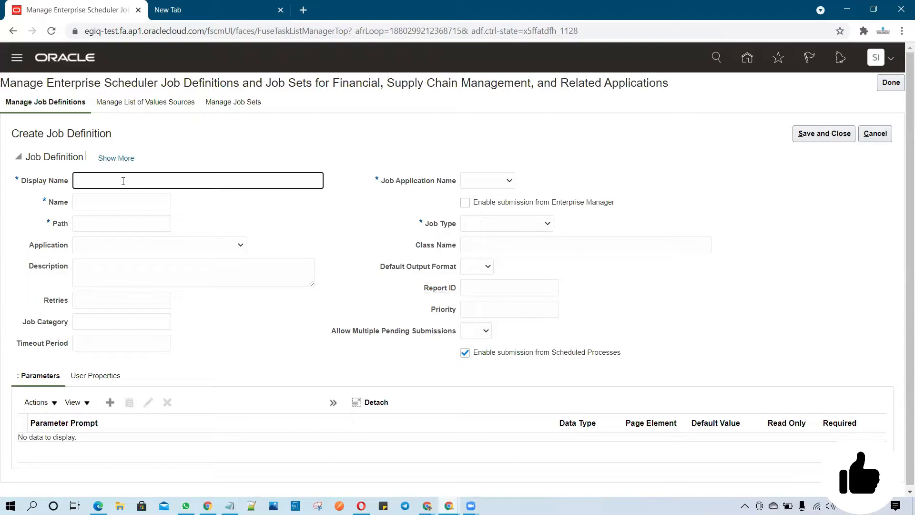
pyautogui.write('CUST')
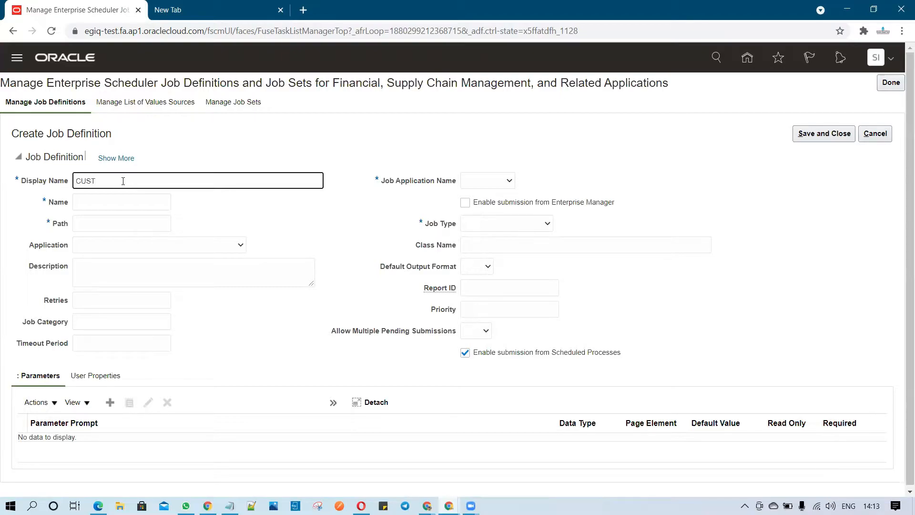
pyautogui.press('BackSpace')
pyautogui.press('BackSpace')
pyautogui.press('BackSpace')
pyautogui.press('BackSpace')
pyautogui.write('FUSION')
pyautogui.press('BackSpace')
pyautogui.press('BackSpace')
pyautogui.press('BackSpace')
pyautogui.press('BackSpace')
pyautogui.press('BackSpace')
pyautogui.press('BackSpace')
pyautogui.write('SCM CUSTOM ESS JOB')
# Set the job definition's Name to SCM_CUSTOM_ESS_JOB and its Path to Rel12.
pyautogui.click(151, 202)
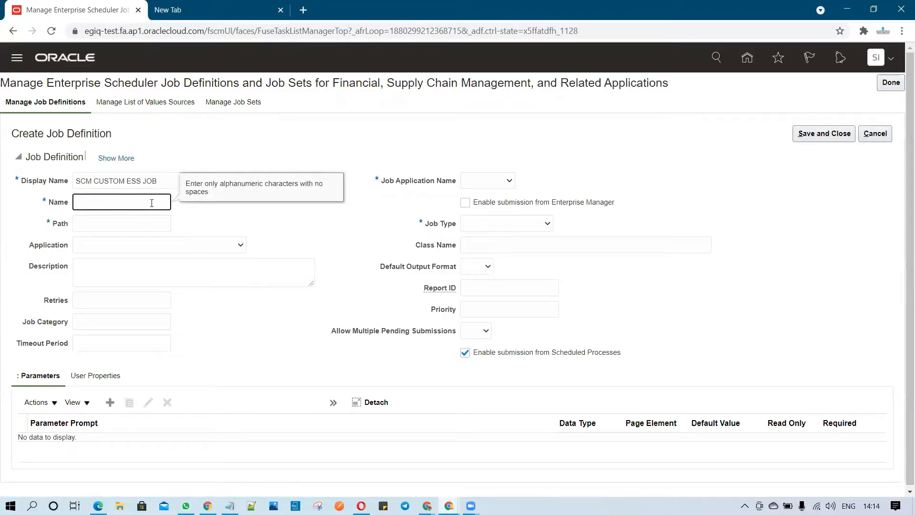
pyautogui.write('SCM_CUSTOM_ESS_JOB')
pyautogui.click(149, 224)
pyautogui.write('Rel12')
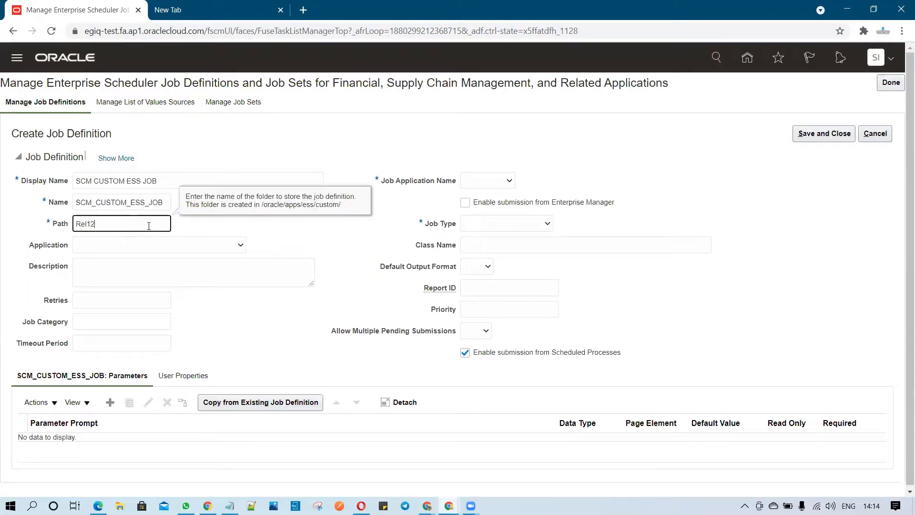
# Choose FscmEss as Job Application Name and PlsqlJobType as Job Type, then save the definition.
pyautogui.click(282, 245)
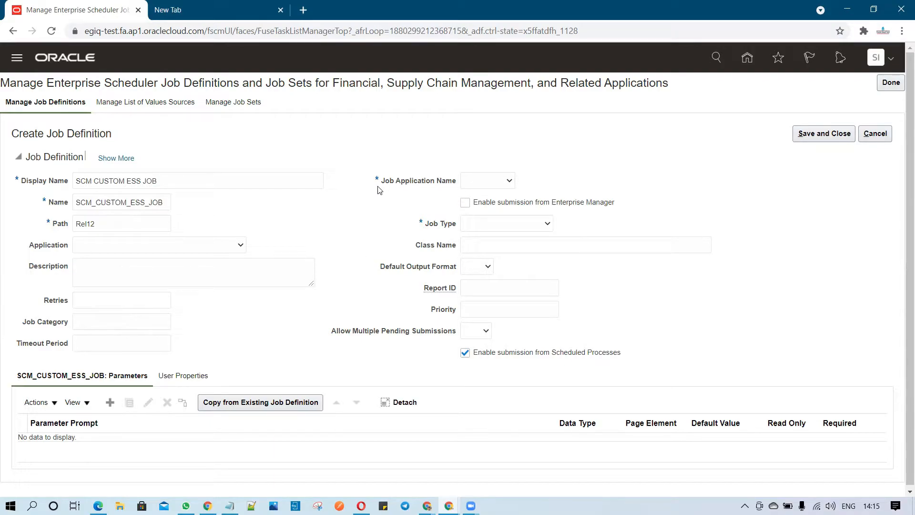
pyautogui.click(504, 184)
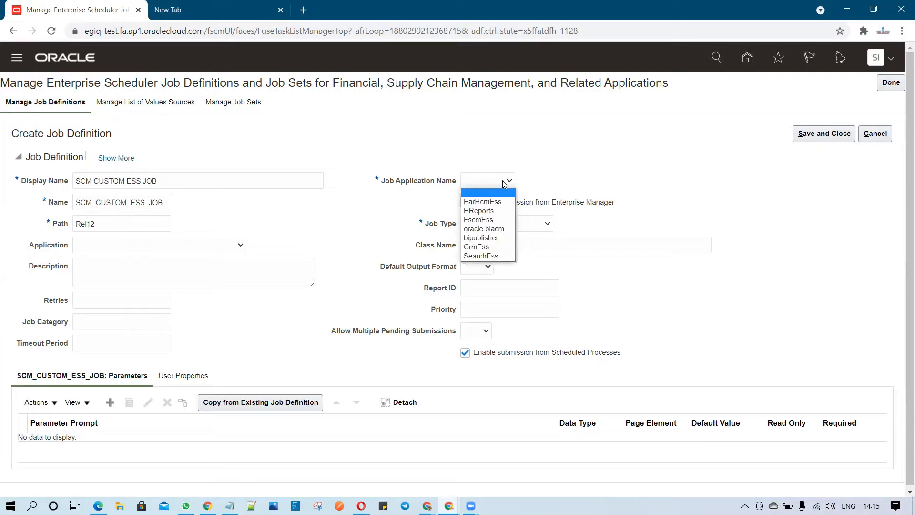
pyautogui.click(491, 218)
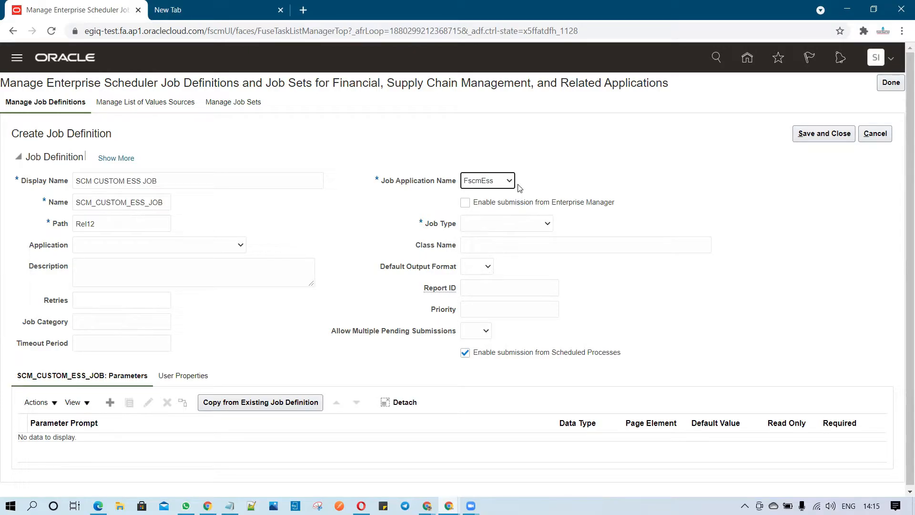
pyautogui.click(522, 224)
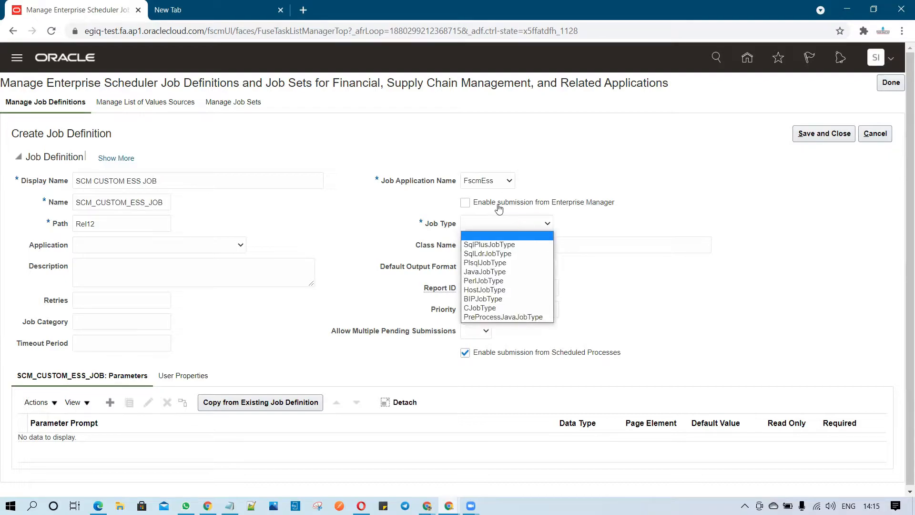
pyautogui.click(507, 262)
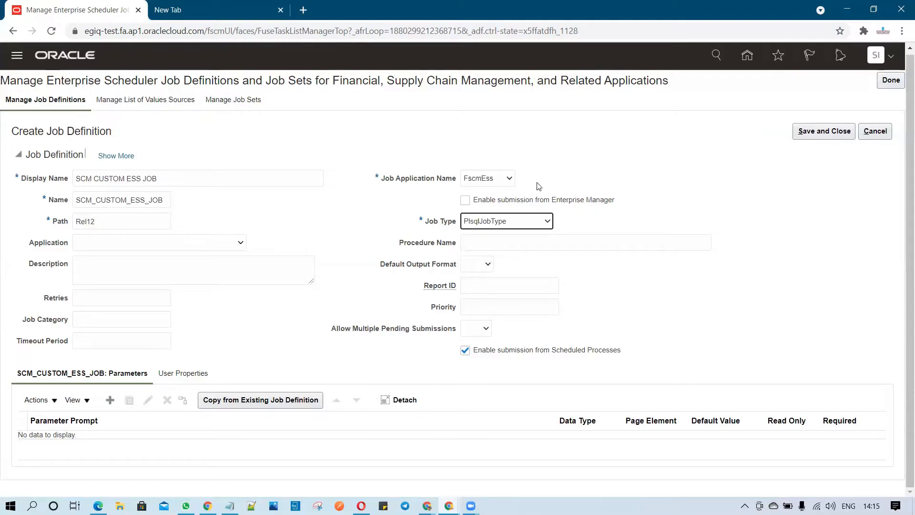
pyautogui.click(826, 133)
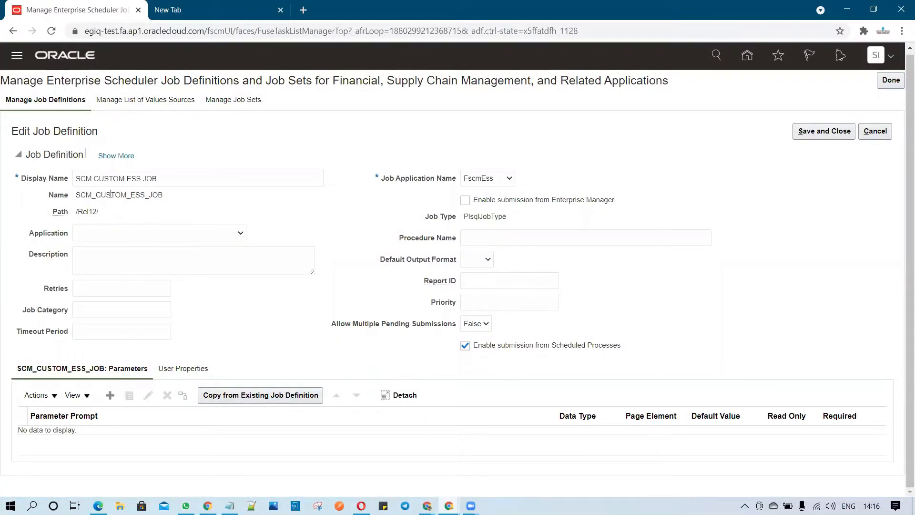
# Review the job definition's additional fields and its user properties.
pyautogui.click(116, 156)
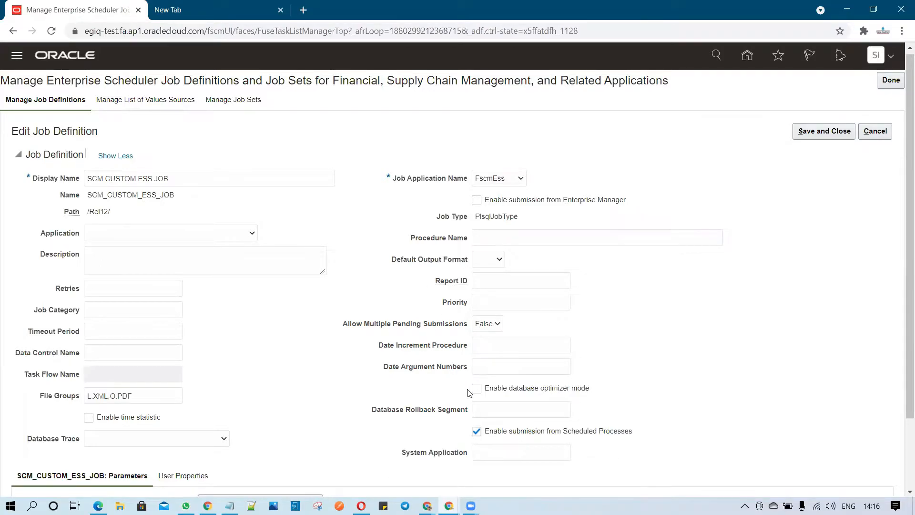
pyautogui.scroll(-2, 353, 415)
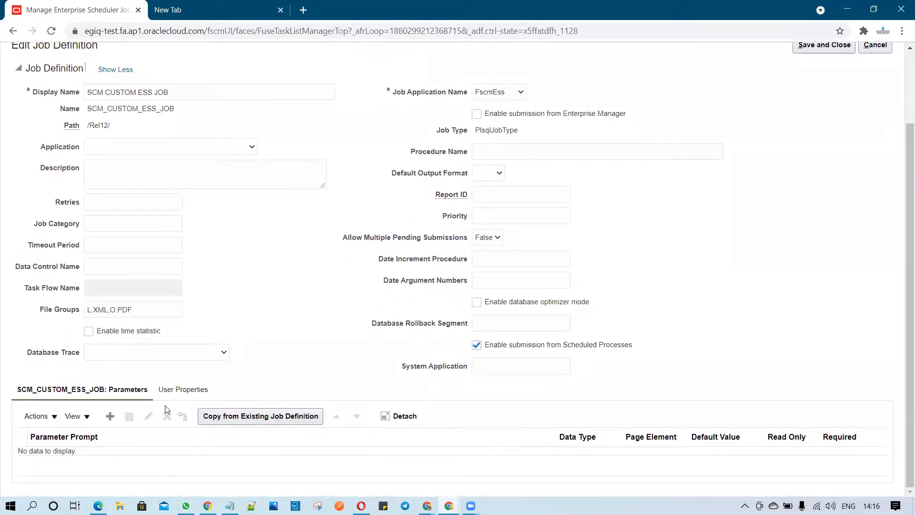
pyautogui.click(196, 390)
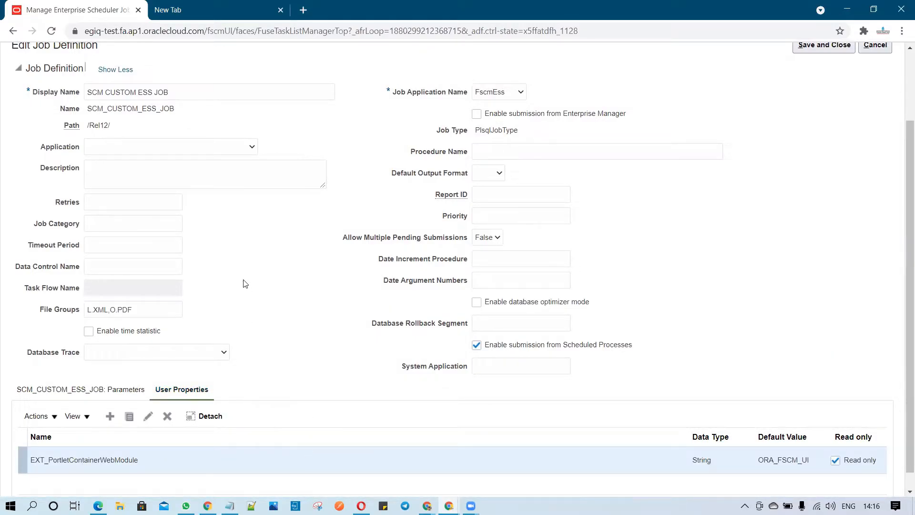
pyautogui.scroll(2, 259, 313)
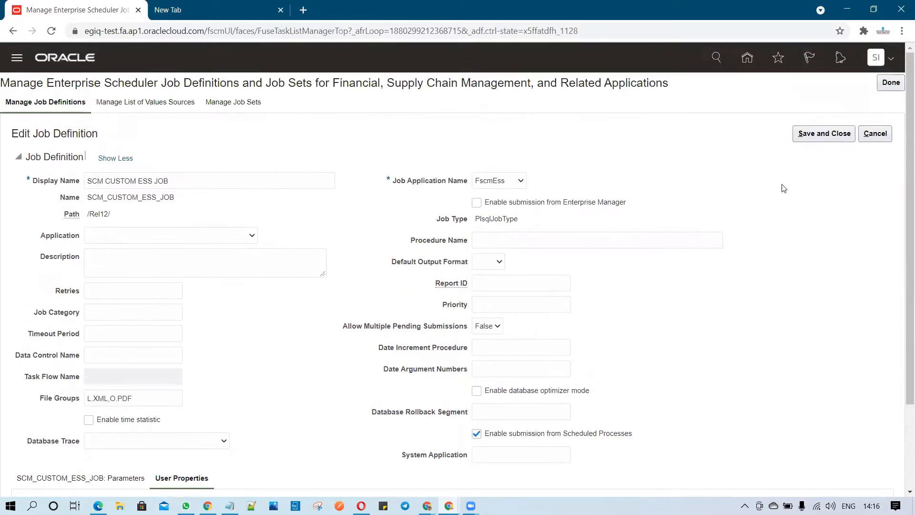
# Save and close the job definition and leave the task.
pyautogui.click(824, 134)
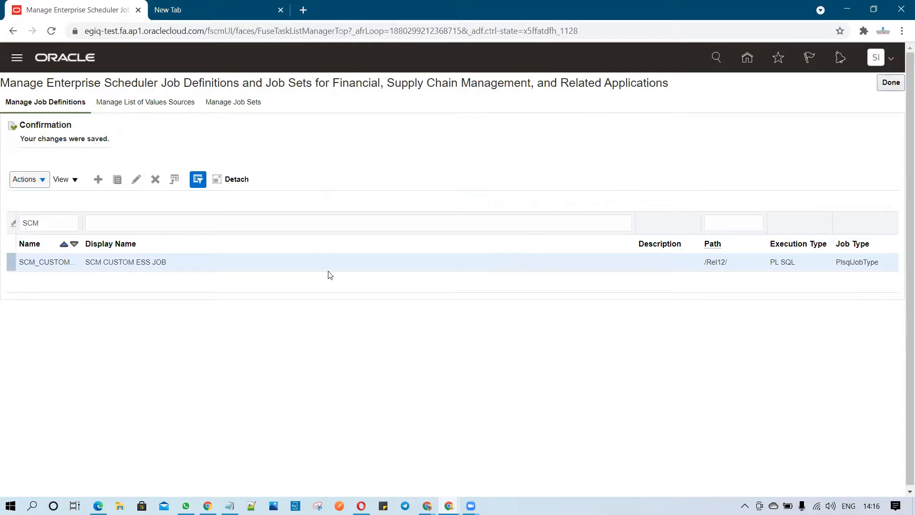
pyautogui.click(887, 89)
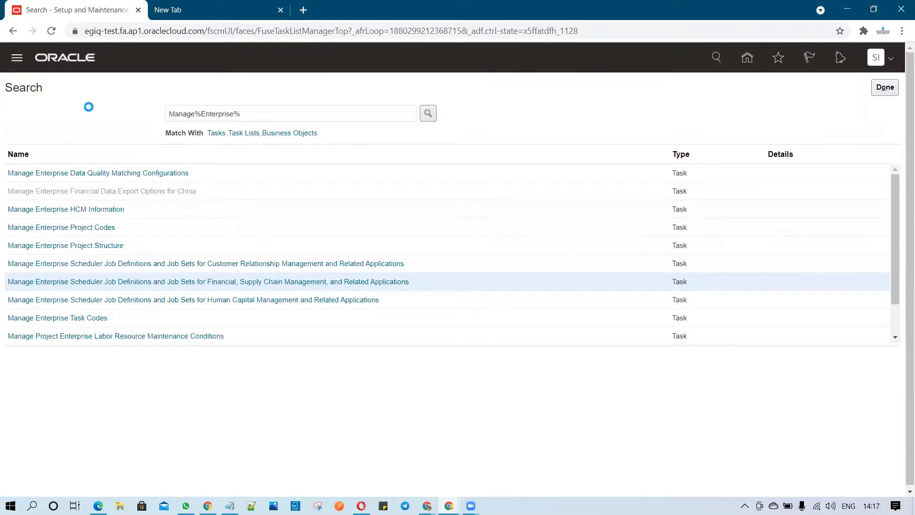
# Open Scheduled Processes from the navigator and start scheduling a new process.
pyautogui.scroll(-6, 139, 358)
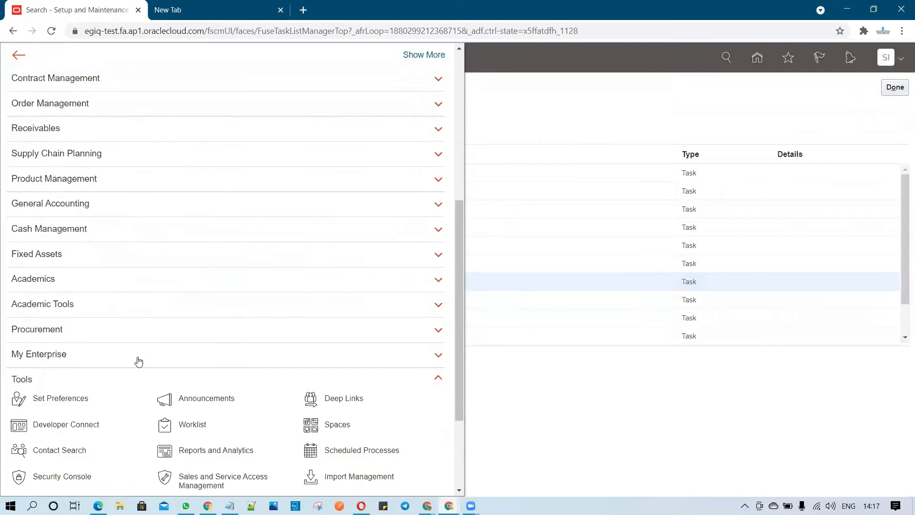
pyautogui.scroll(-2, 139, 358)
pyautogui.click(349, 338)
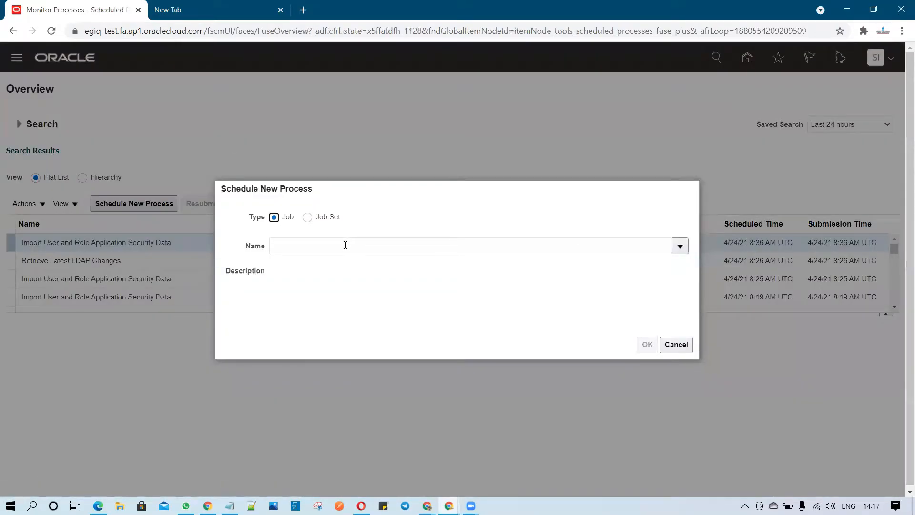
pyautogui.click(345, 245)
# Search for Import%User% and select the Import User and Role Application Security Data job.
pyautogui.write('Import %User%')
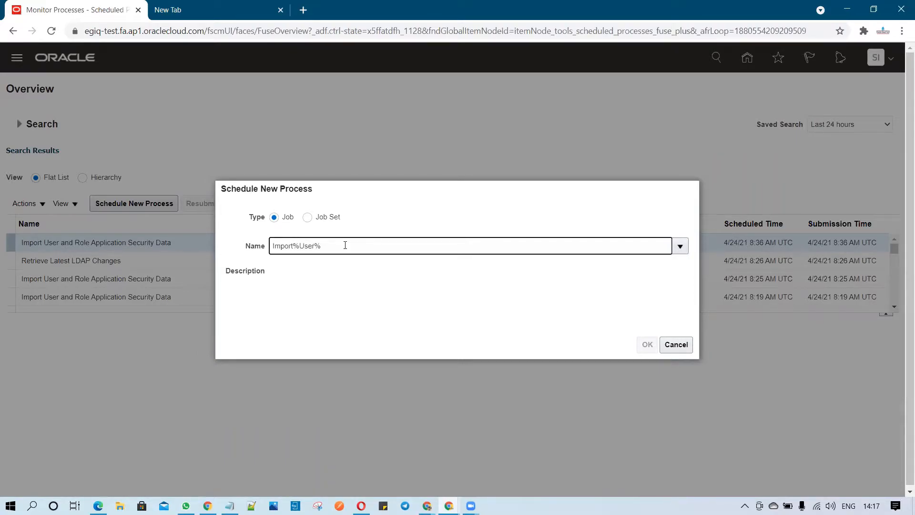
pyautogui.click(314, 267)
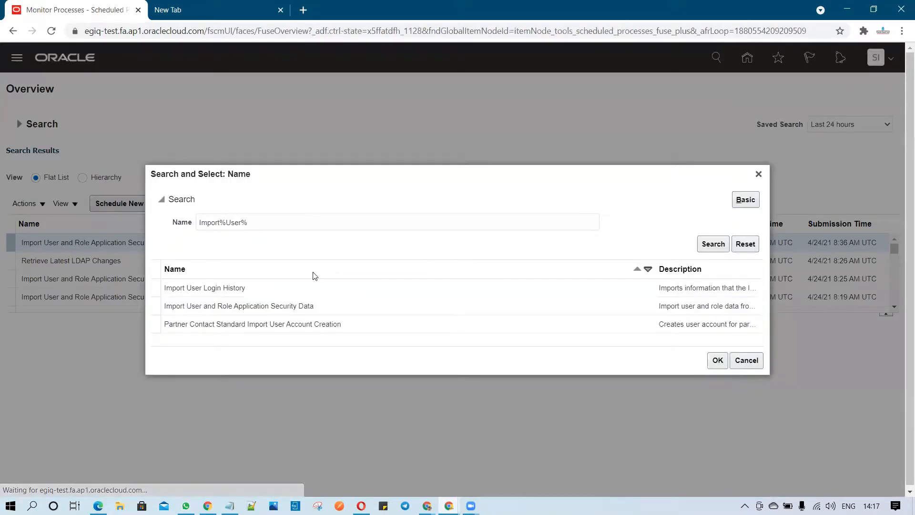
pyautogui.click(173, 309)
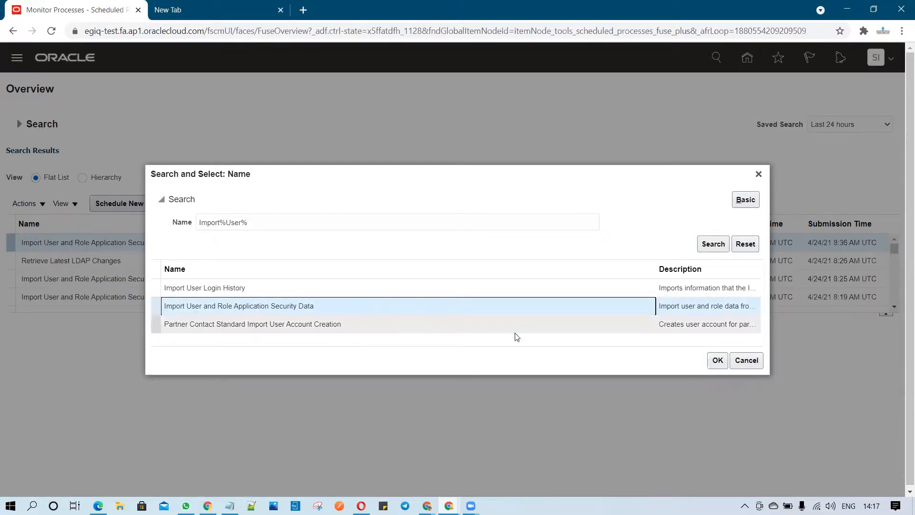
pyautogui.click(715, 361)
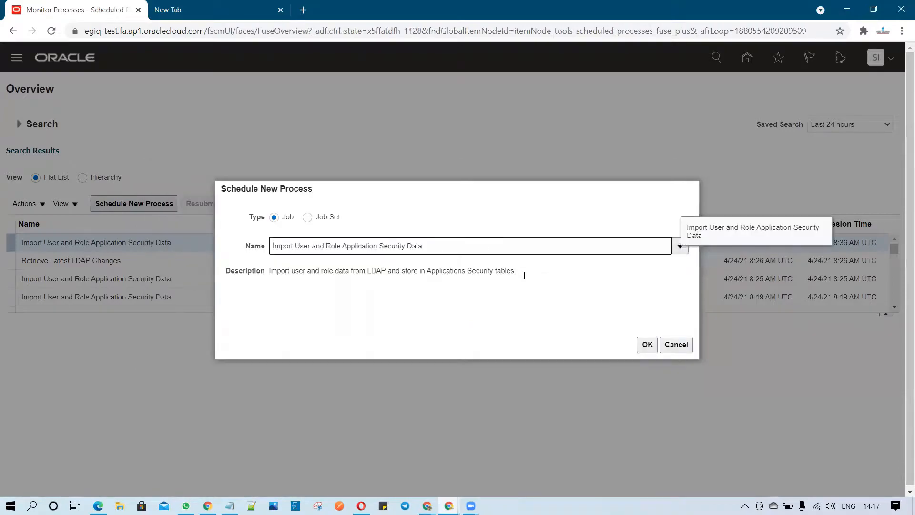
# Submit the Import User and Role Application Security Data process and close the confirmation.
pyautogui.click(648, 345)
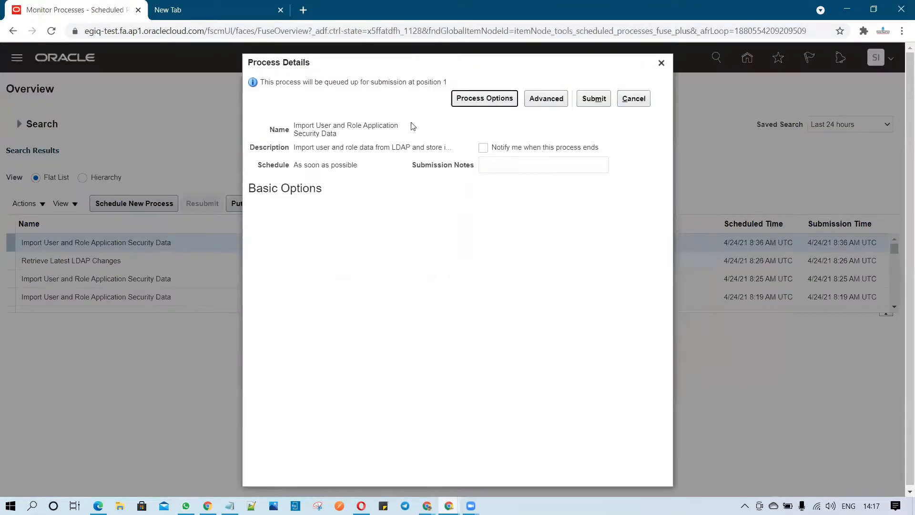
pyautogui.click(588, 100)
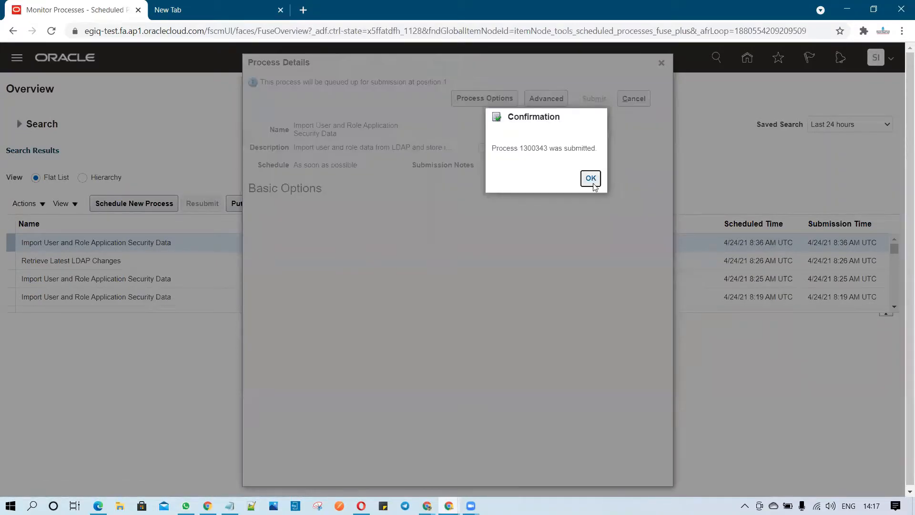
pyautogui.click(592, 180)
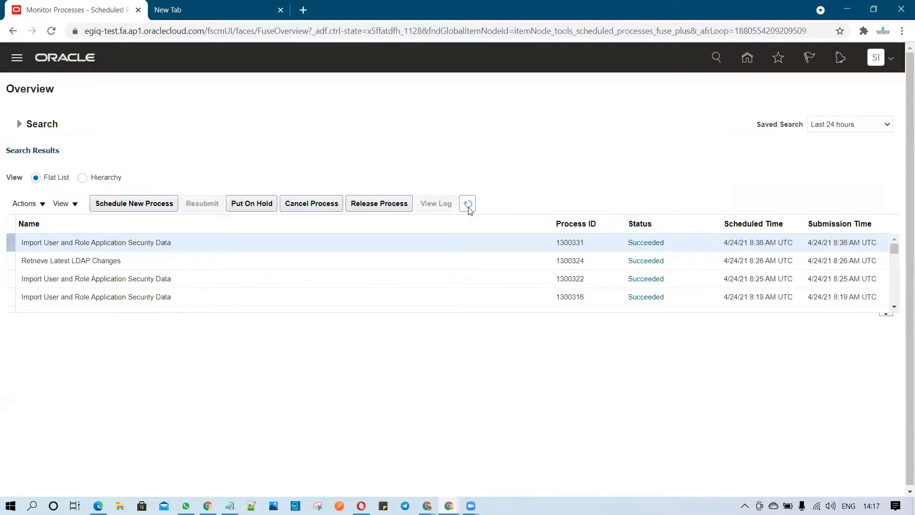
# Refresh the scheduled processes list to check the status of the Import User and Role Application Security Data process.
pyautogui.click(469, 206)
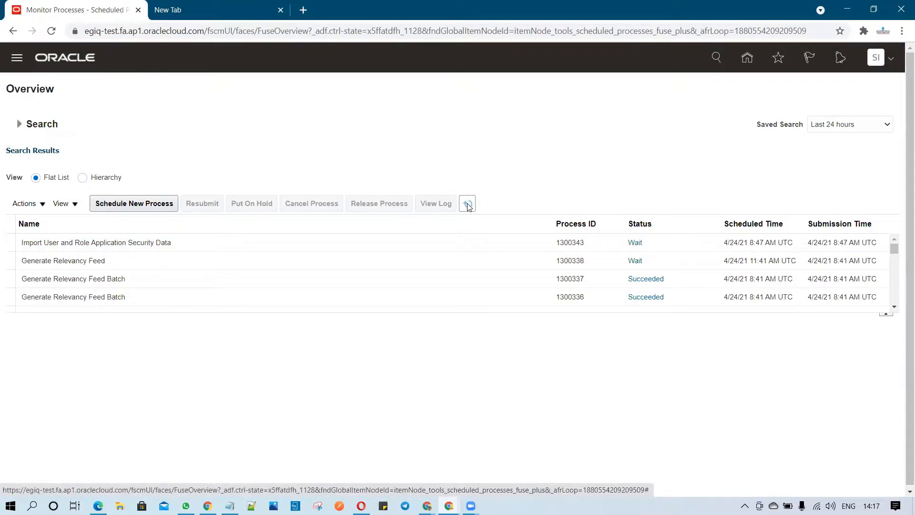
pyautogui.click(468, 206)
pyautogui.click(468, 206)
pyautogui.click(468, 206)
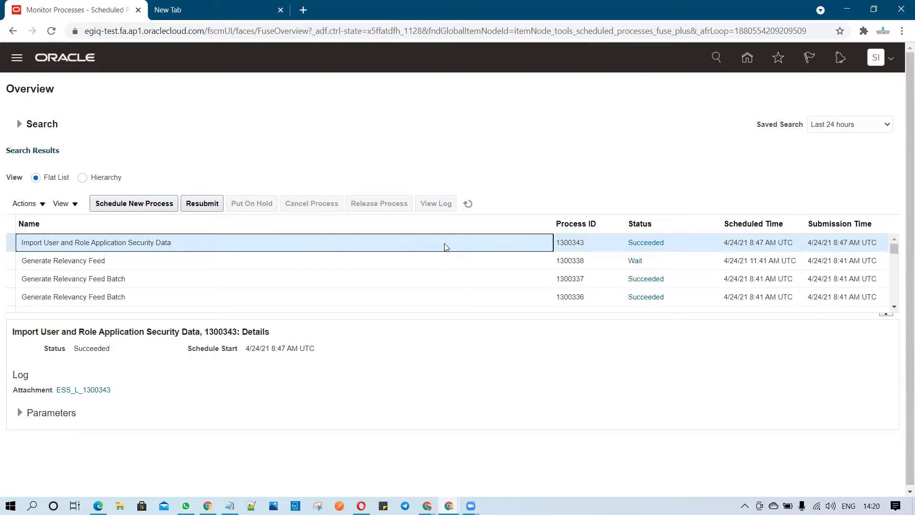
# Open the Security Console from the navigator's Tools group.
pyautogui.click(17, 64)
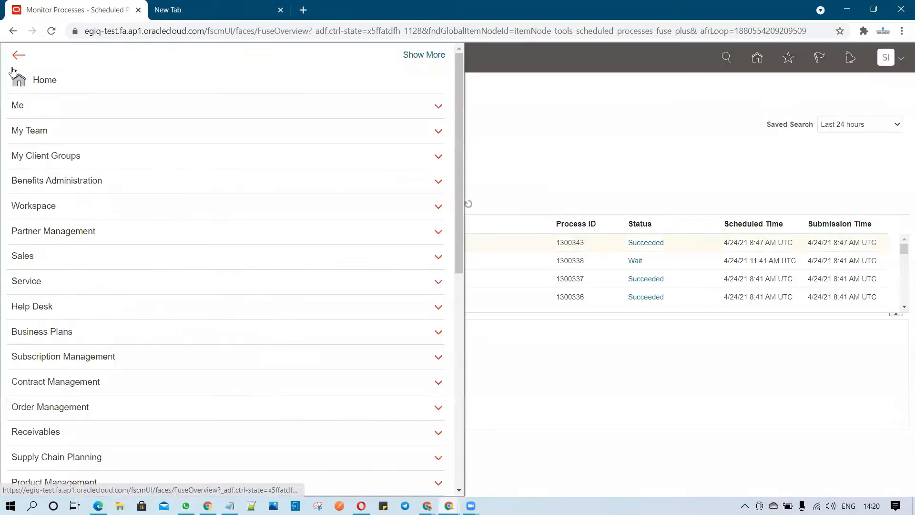
pyautogui.scroll(-8, 138, 303)
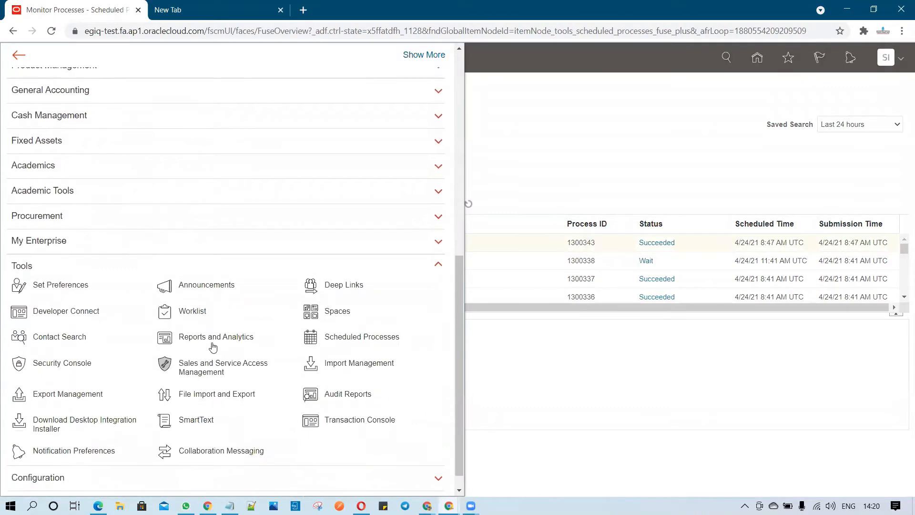
pyautogui.click(71, 364)
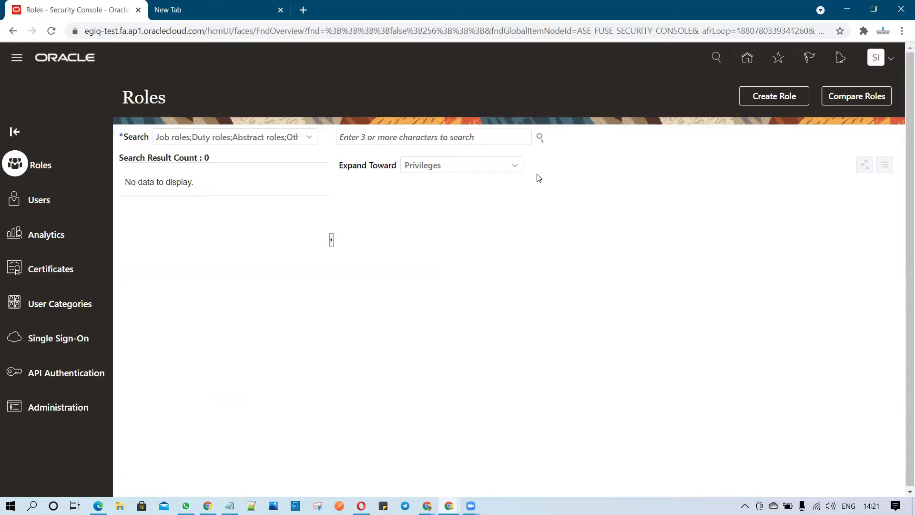
# Search roles and privileges for the SCM CUSTOM ESS JOB privilege and copy its name from the search box.
pyautogui.click(465, 137)
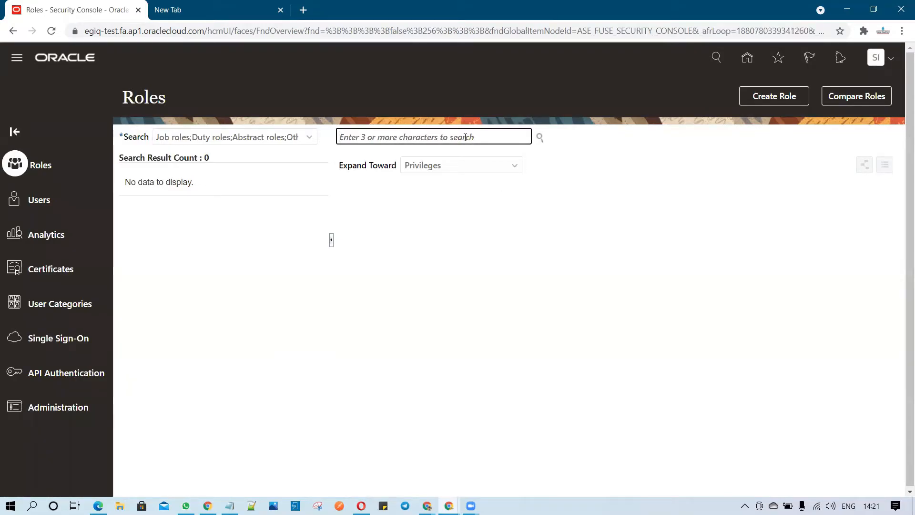
pyautogui.write('SCM')
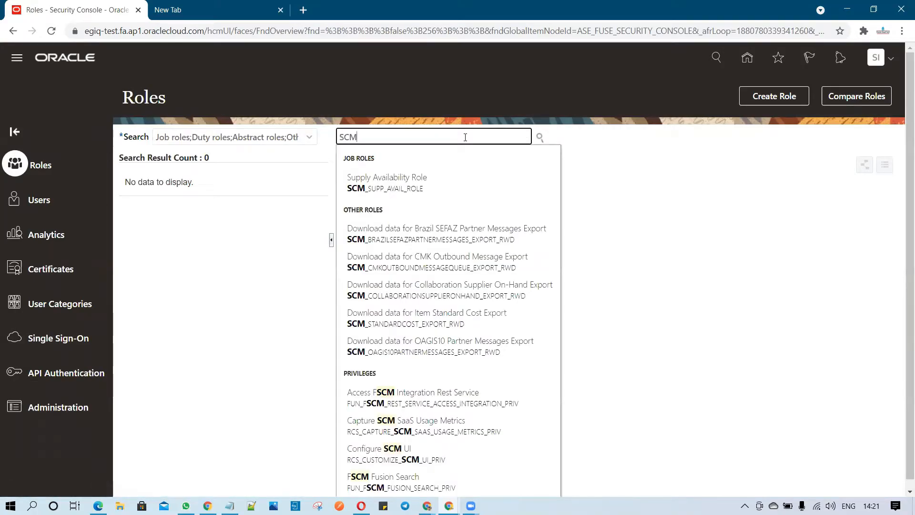
pyautogui.write(' ESS')
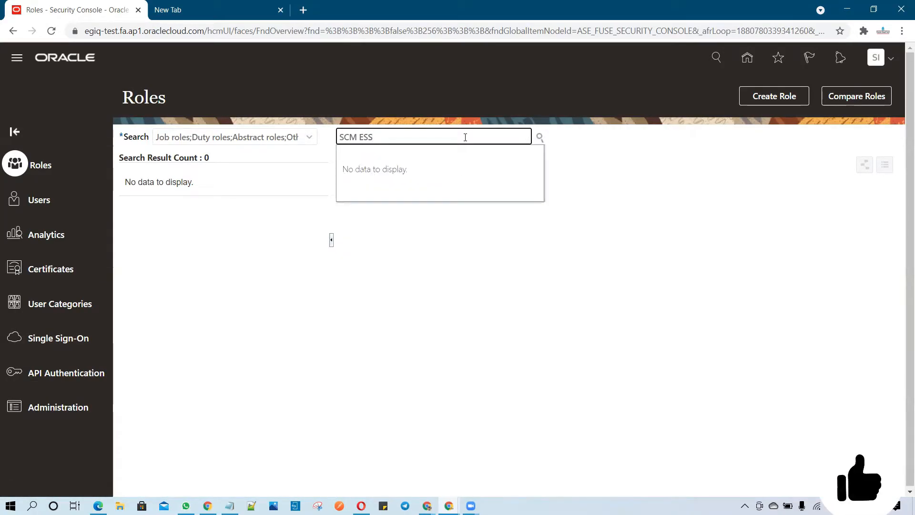
pyautogui.press('BackSpace')
pyautogui.press('BackSpace')
pyautogui.press('BackSpace')
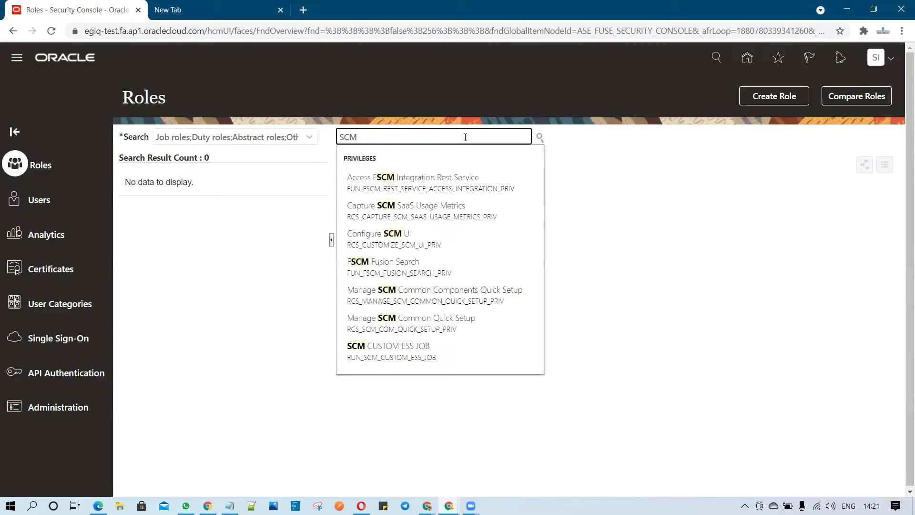
pyautogui.click(461, 356)
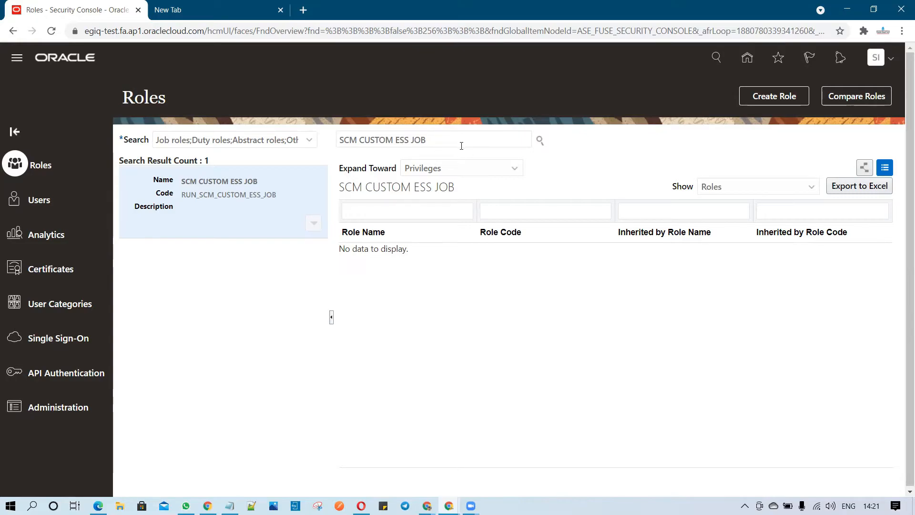
pyautogui.moveTo(460, 143); pyautogui.dragTo(324, 142)
pyautogui.hotkey('ctrl', 'c')
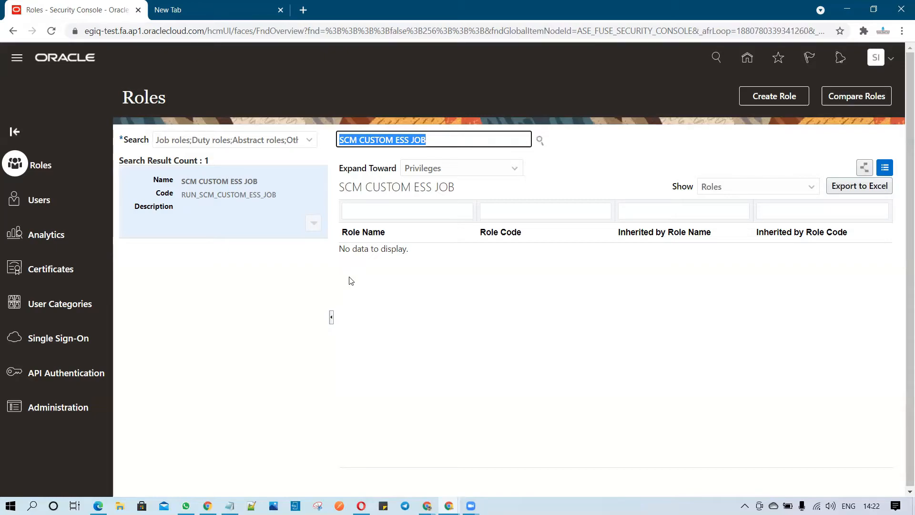
# Start creating a new role and name it SCM INVENTORY REPORTS.
pyautogui.click(768, 99)
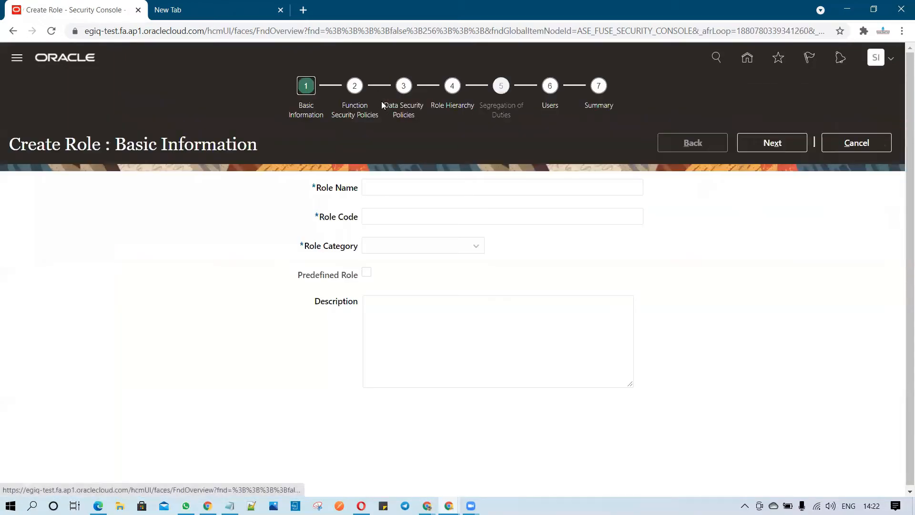
pyautogui.click(412, 188)
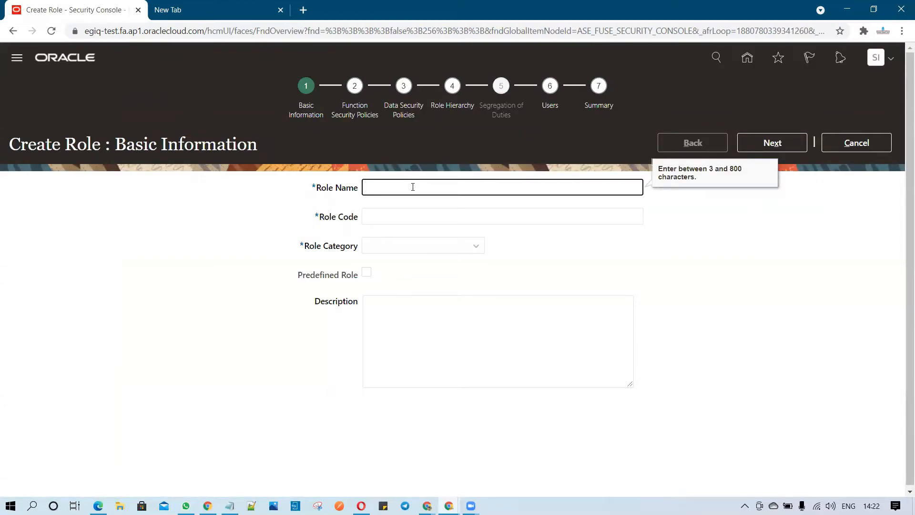
pyautogui.write('SCM INVENTORY REPORT')
pyautogui.write('S')
# Set the role code to SCM_INVENTORY_REPORTS_CUSTOM and the role category to Setup - Abstract Roles.
pyautogui.click(466, 217)
pyautogui.write('SCM_INVENTORY')
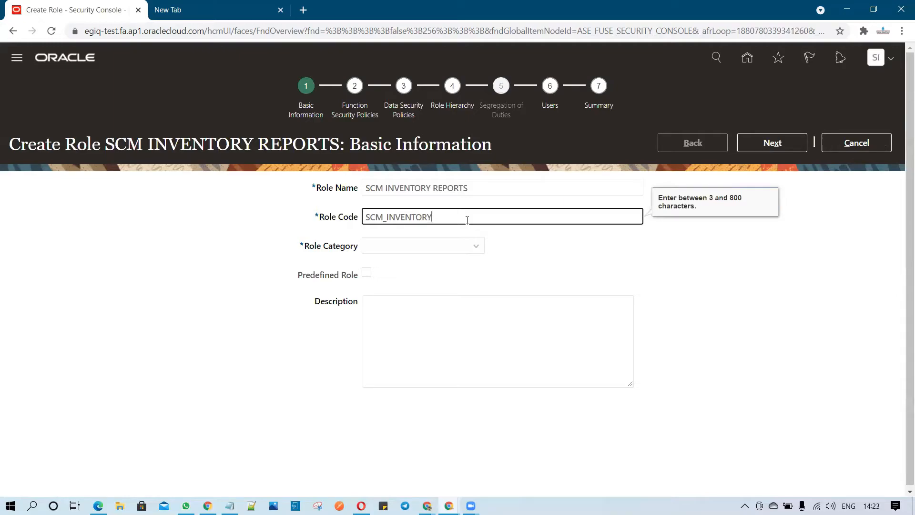
pyautogui.write('_REPORTS_CUSTOM')
pyautogui.click(418, 248)
pyautogui.moveTo(496, 285); pyautogui.dragTo(495, 396)
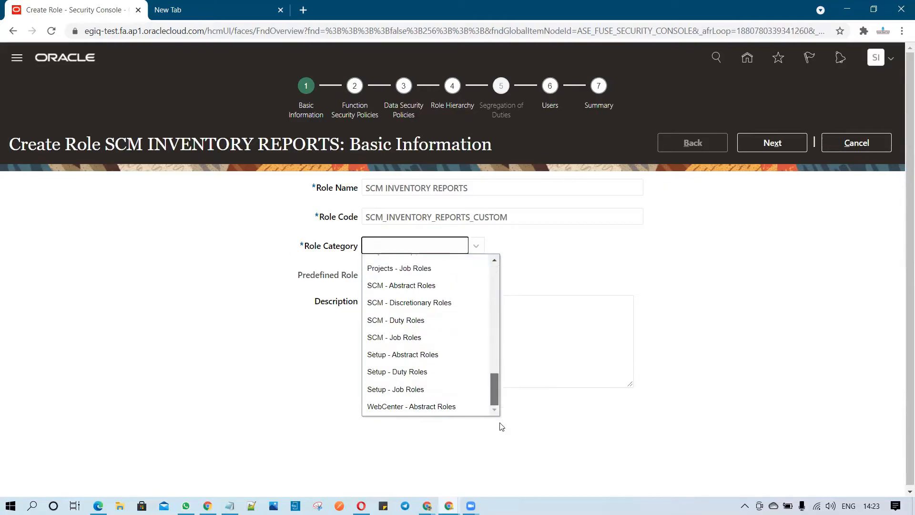
pyautogui.click(434, 355)
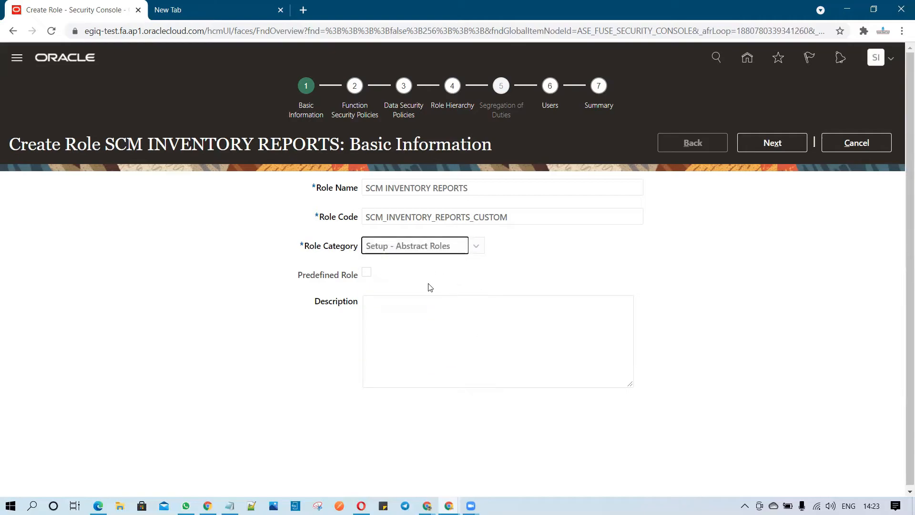
# Enter a two-line description for the role: 1- A Report and 2-B Report.
pyautogui.click(416, 320)
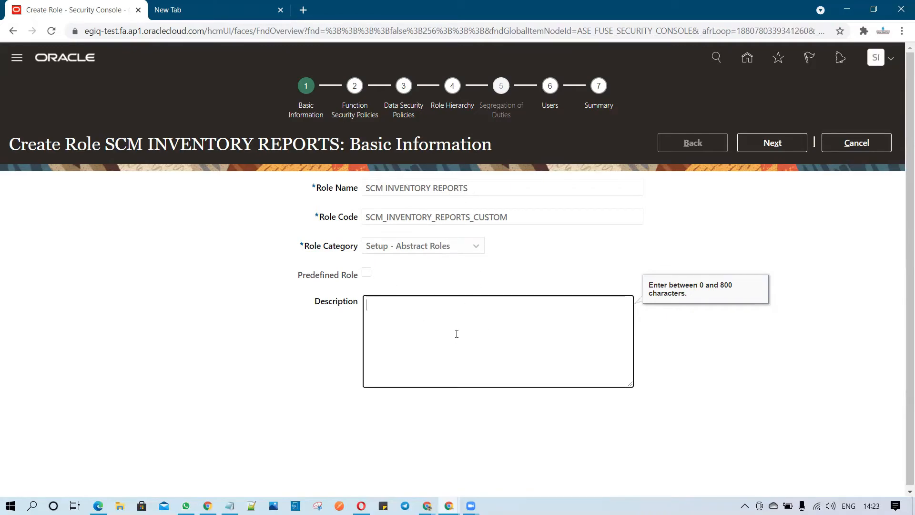
pyautogui.write('1')
pyautogui.write('- A report ')
pyautogui.write('2')
pyautogui.write('-B')
pyautogui.write(' Reporyt')
pyautogui.press('BackSpace')
pyautogui.press('BackSpace')
pyautogui.write('t')
pyautogui.click(386, 305)
pyautogui.press('BackSpace')
pyautogui.write('R')
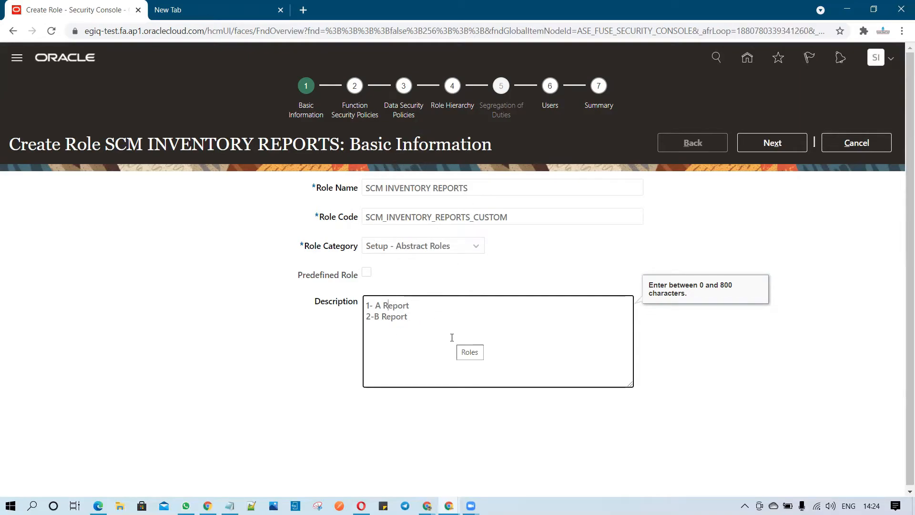
# Continue to function security policies and add the SCM CUSTOM ESS JOB privilege to the role.
pyautogui.click(761, 148)
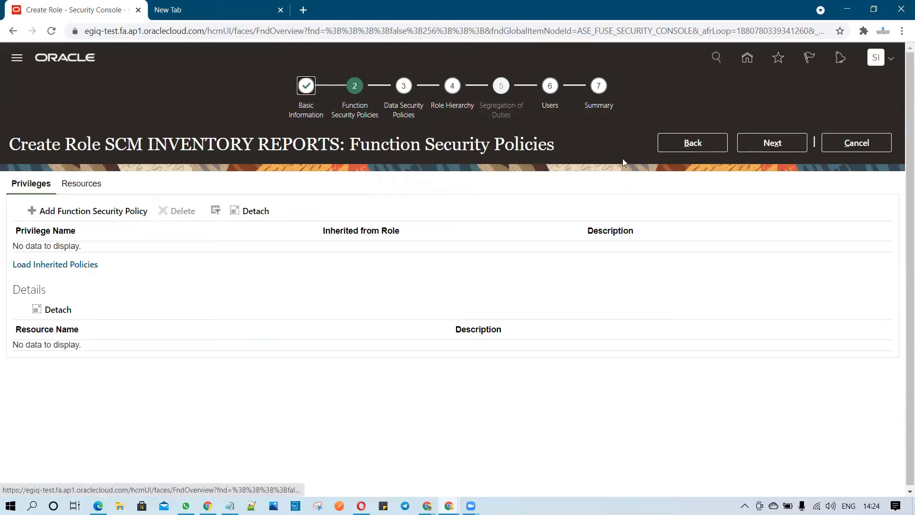
pyautogui.click(69, 214)
pyautogui.click(469, 165)
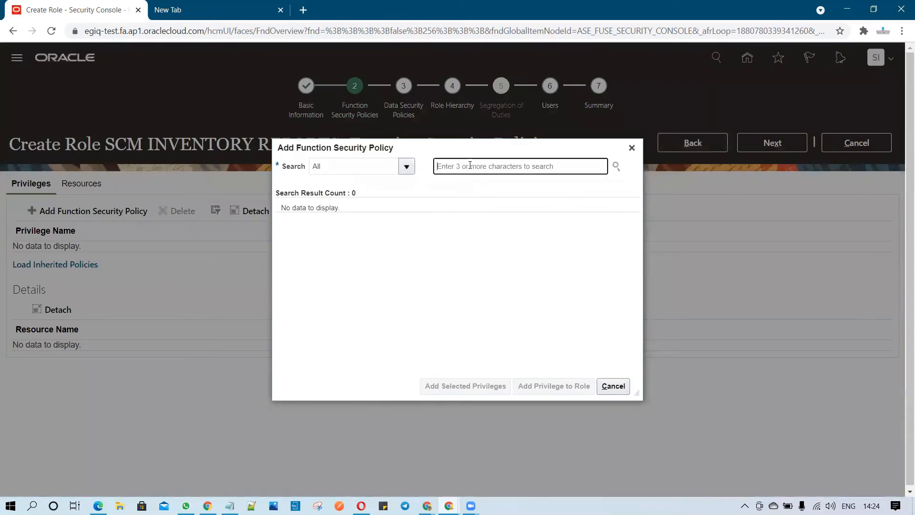
pyautogui.hotkey('ctrl', 'v')
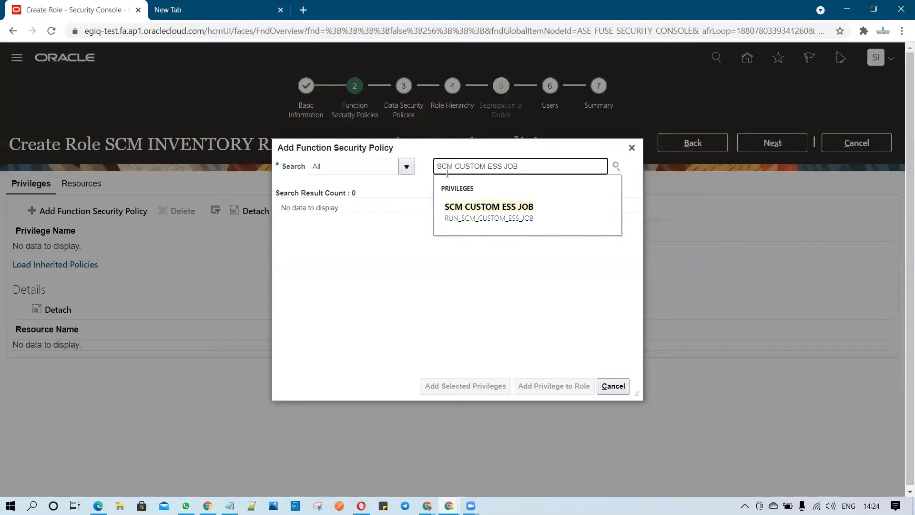
pyautogui.click(503, 213)
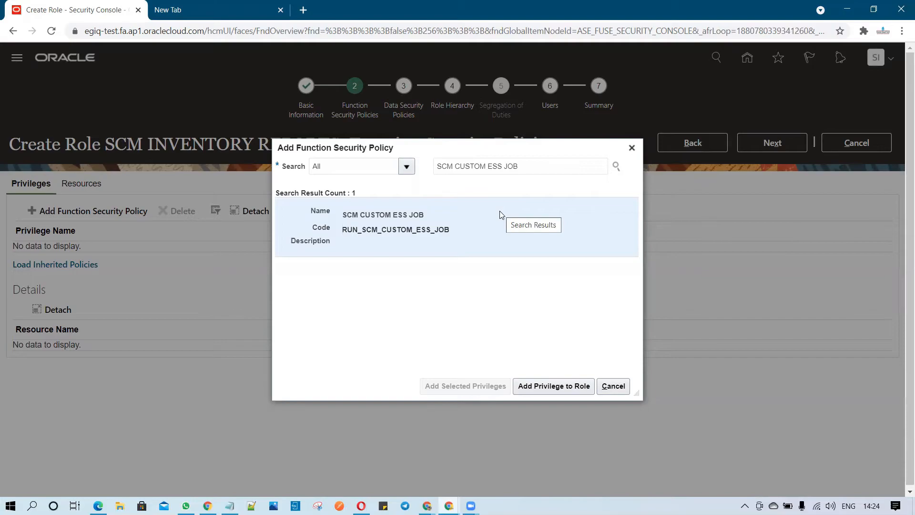
pyautogui.click(498, 233)
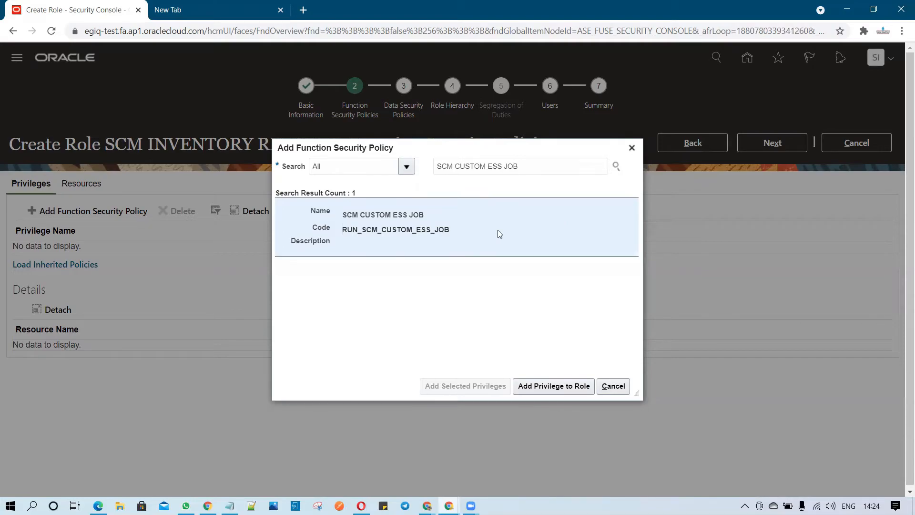
pyautogui.click(544, 386)
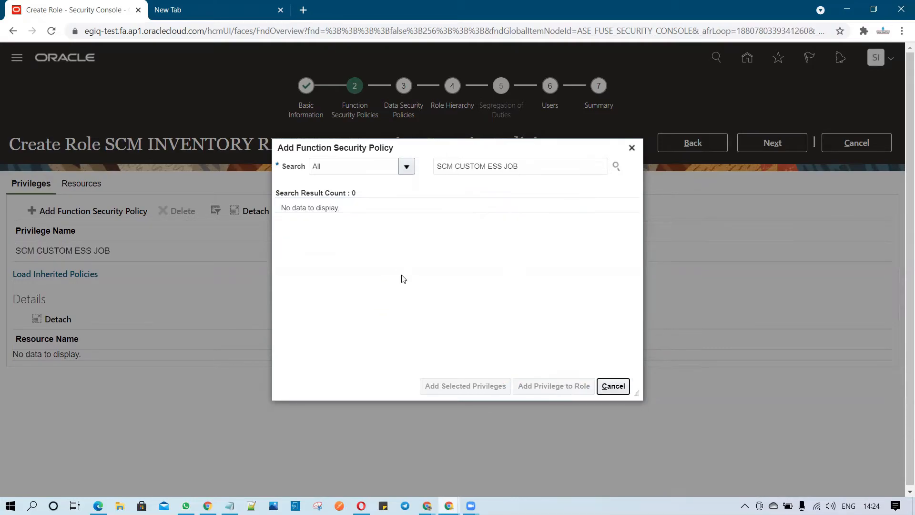
pyautogui.click(613, 387)
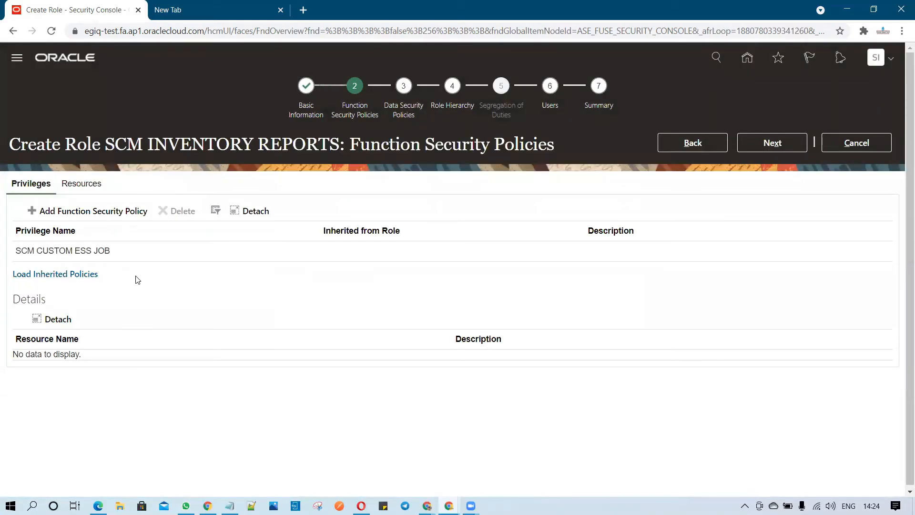
# Open the function security policy search again and browse suggestions for Custom.
pyautogui.click(108, 213)
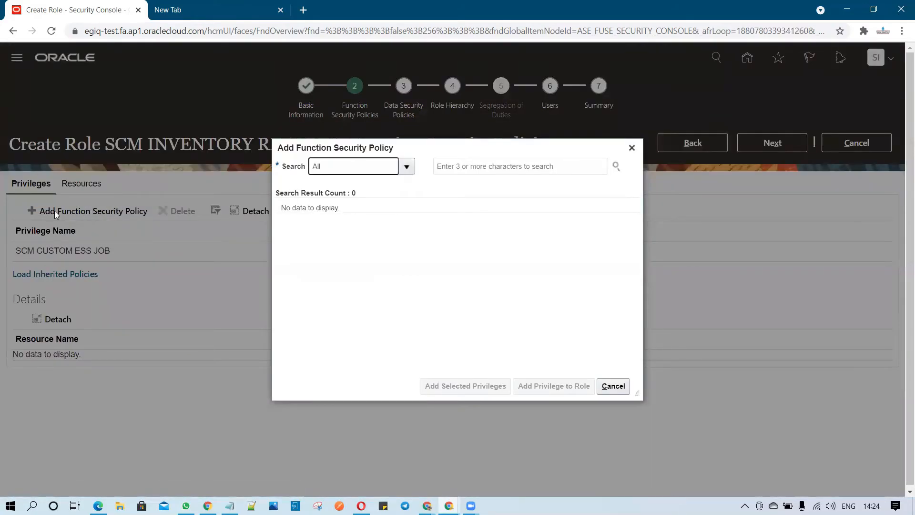
pyautogui.click(486, 166)
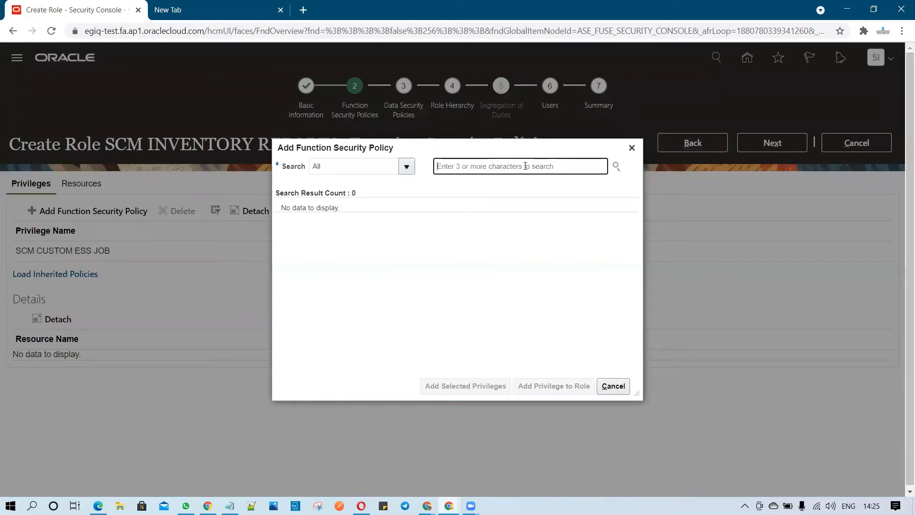
pyautogui.write('Custom')
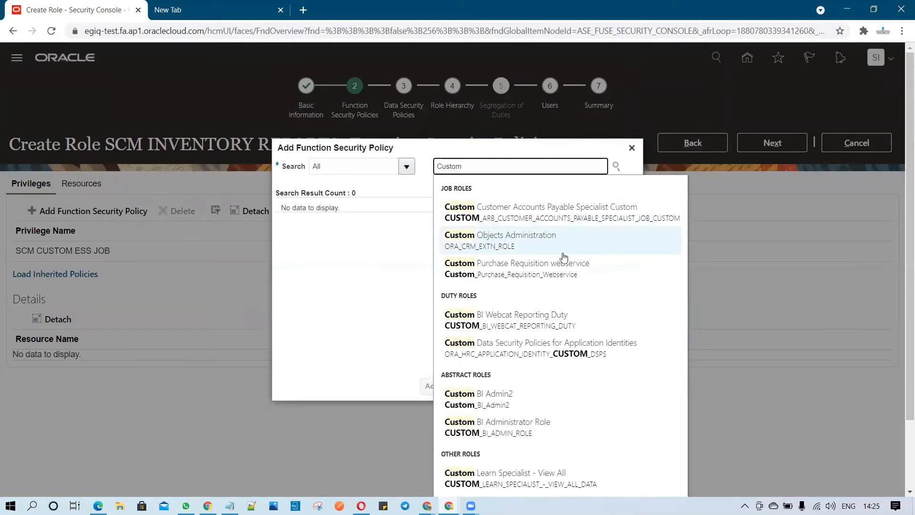
pyautogui.scroll(-2, 596, 315)
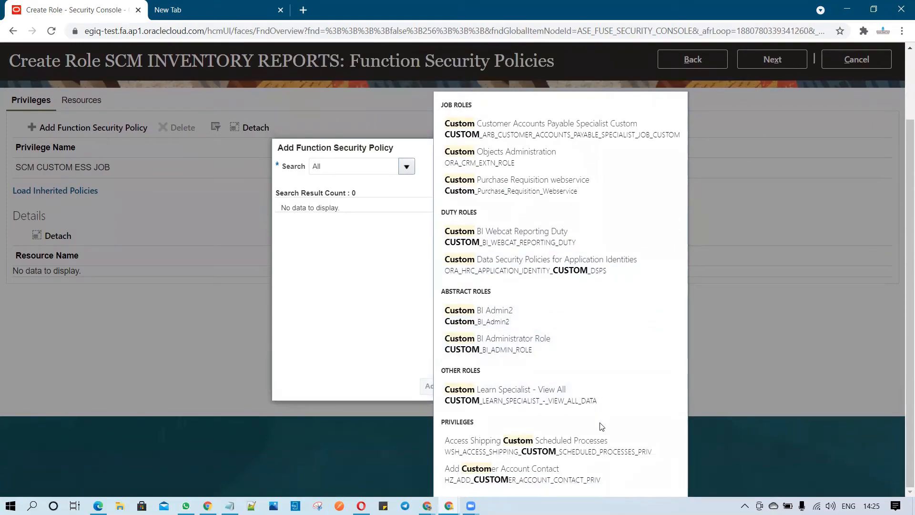
pyautogui.scroll(2, 592, 438)
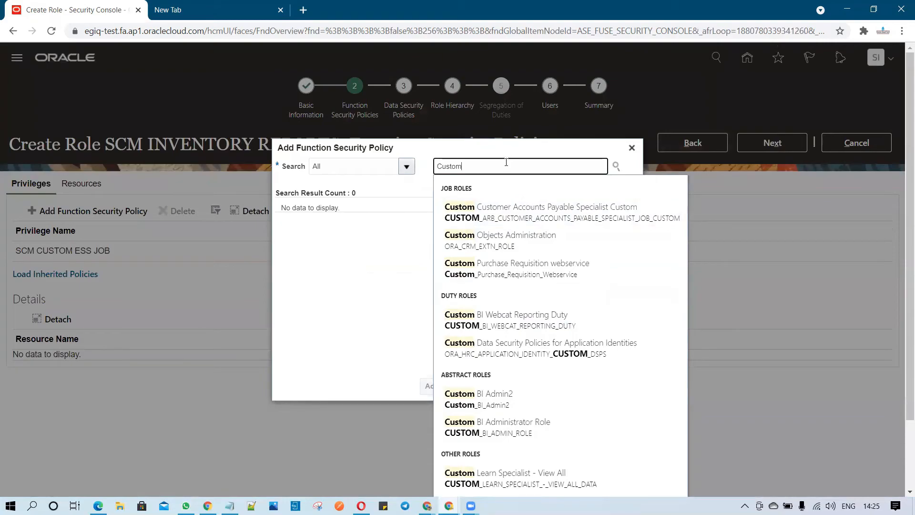
# Search function security policies for ESS JOB and add the Run Load and Update Cloud Metrics ESS Job privilege to the role.
pyautogui.press('BackSpace')
pyautogui.press('BackSpace')
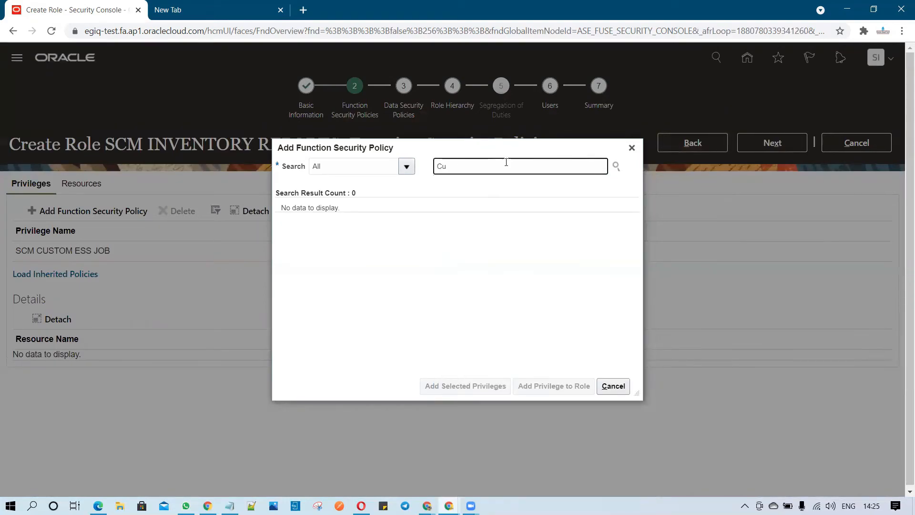
pyautogui.press('BackSpace')
pyautogui.write('ESS JOb')
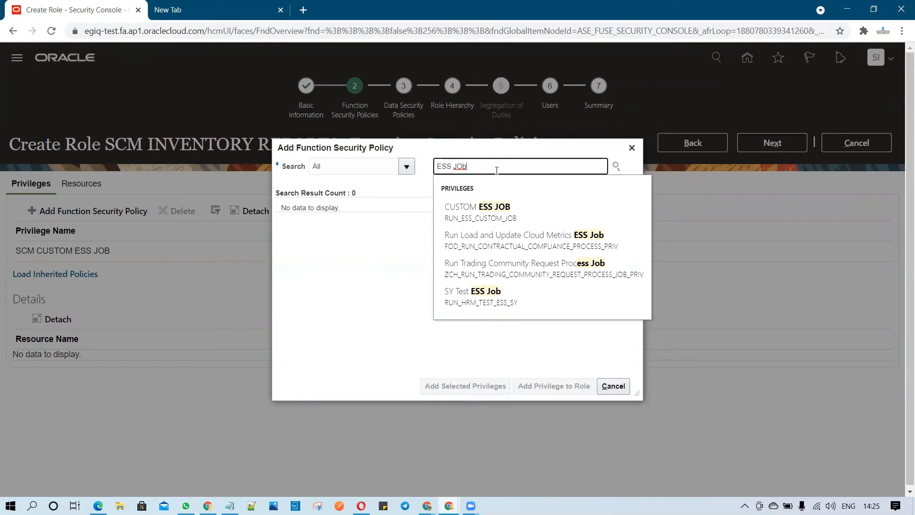
pyautogui.press('BackSpace')
pyautogui.press('BackSpace')
pyautogui.press('BackSpace')
pyautogui.press('BackSpace')
pyautogui.press('BackSpace')
pyautogui.press('BackSpace')
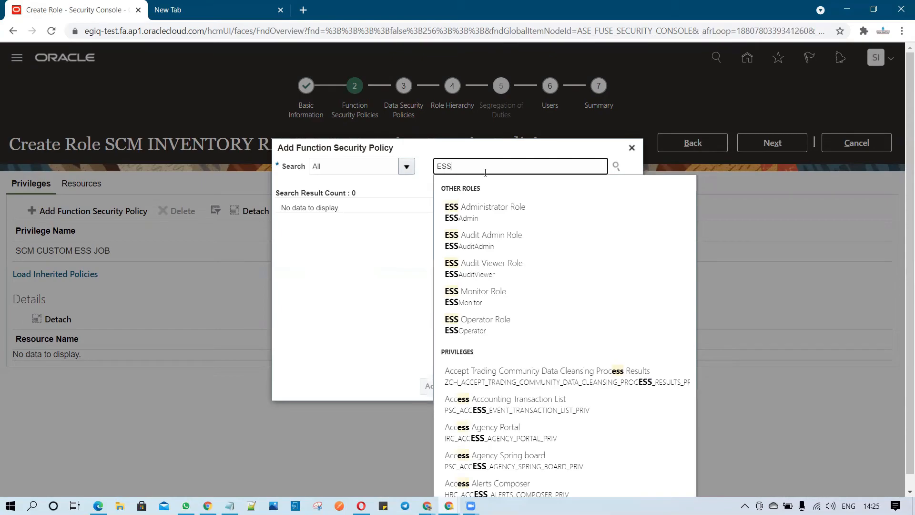
pyautogui.write('JOB')
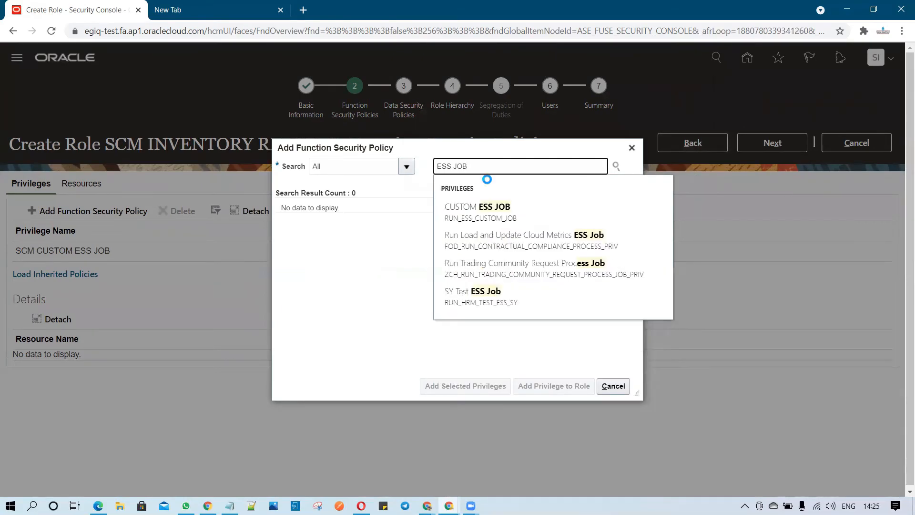
pyautogui.click(511, 235)
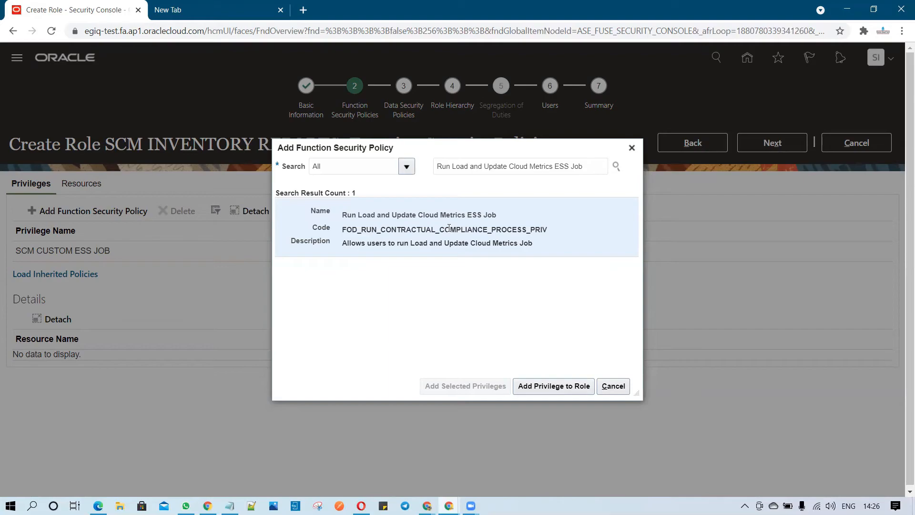
pyautogui.click(552, 386)
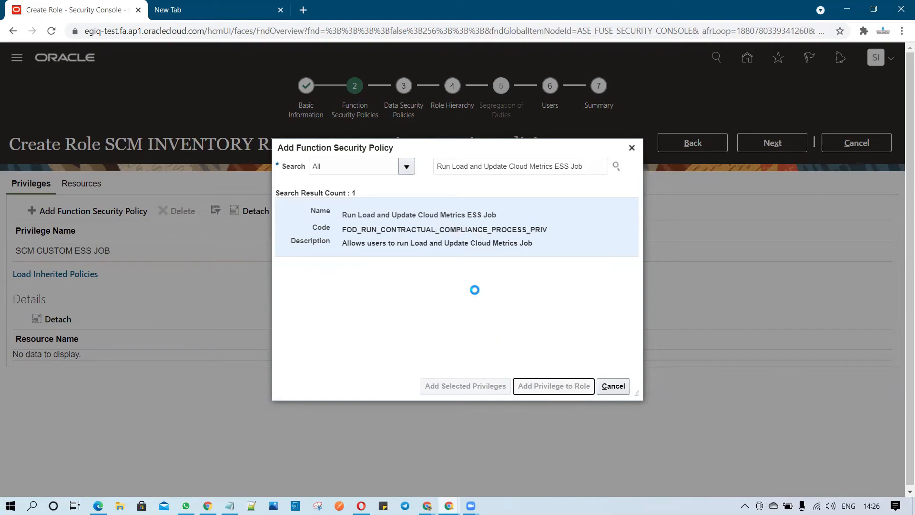
pyautogui.click(613, 387)
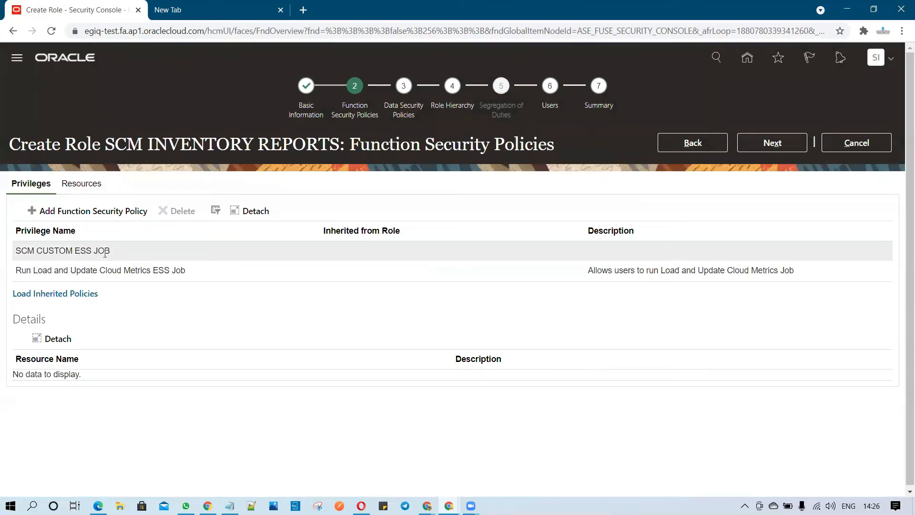
# Advance through the remaining role creation stages to the summary and save the SCM INVENTORY REPORTS role.
pyautogui.click(770, 148)
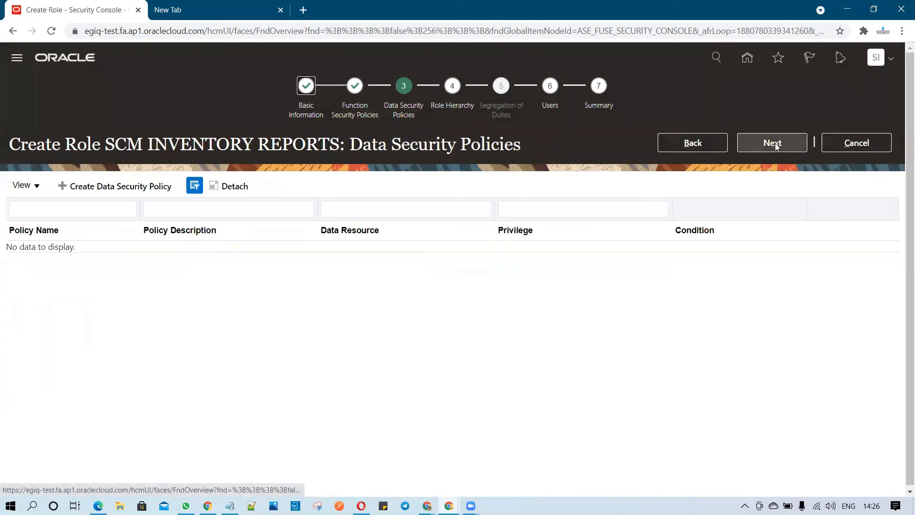
pyautogui.click(781, 143)
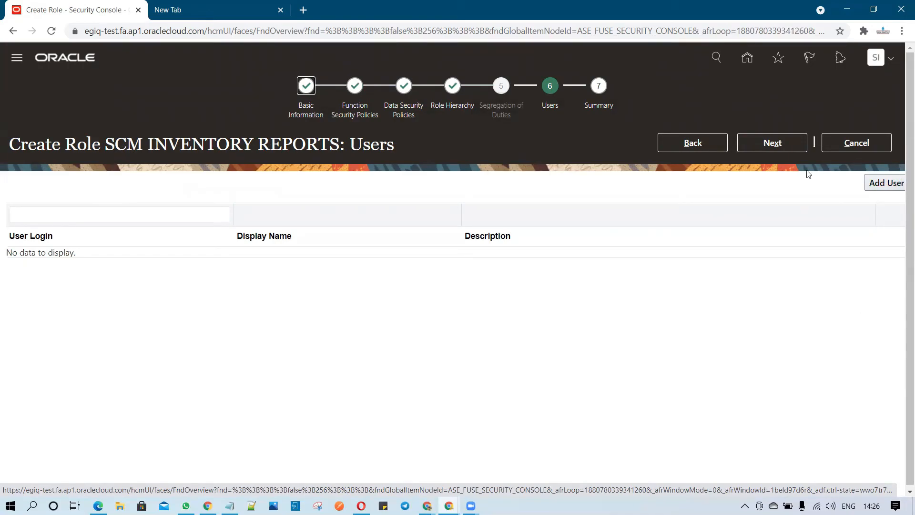
pyautogui.click(775, 149)
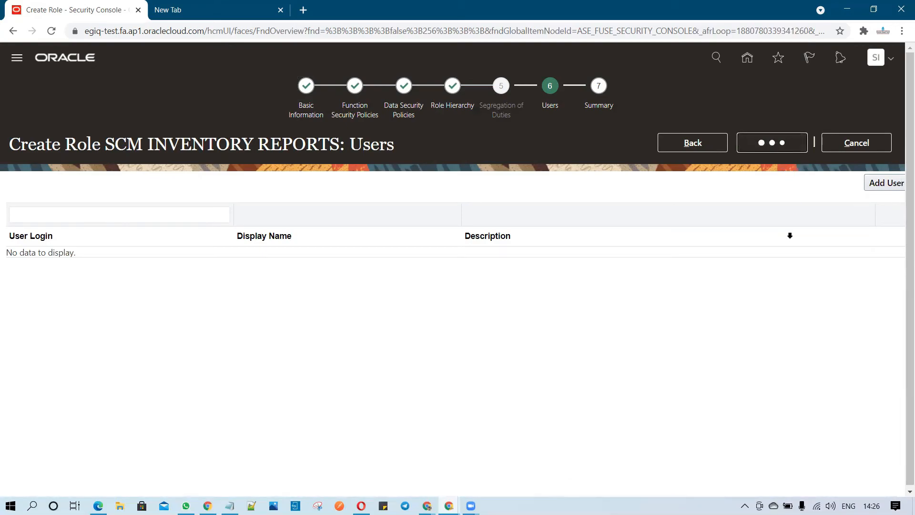
pyautogui.click(791, 150)
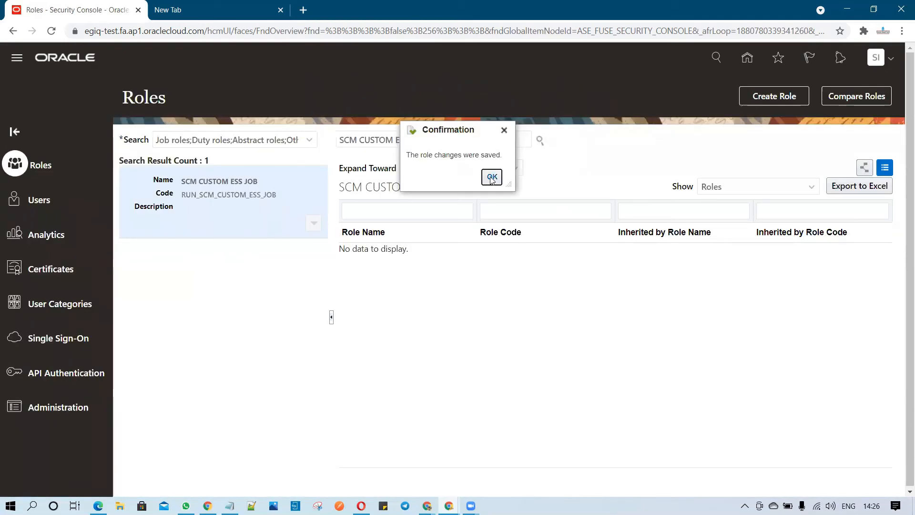
pyautogui.click(491, 176)
# Search the roles for SCM INVENTORY REPORTS and review the saved role's details.
pyautogui.tripleClick(429, 139)
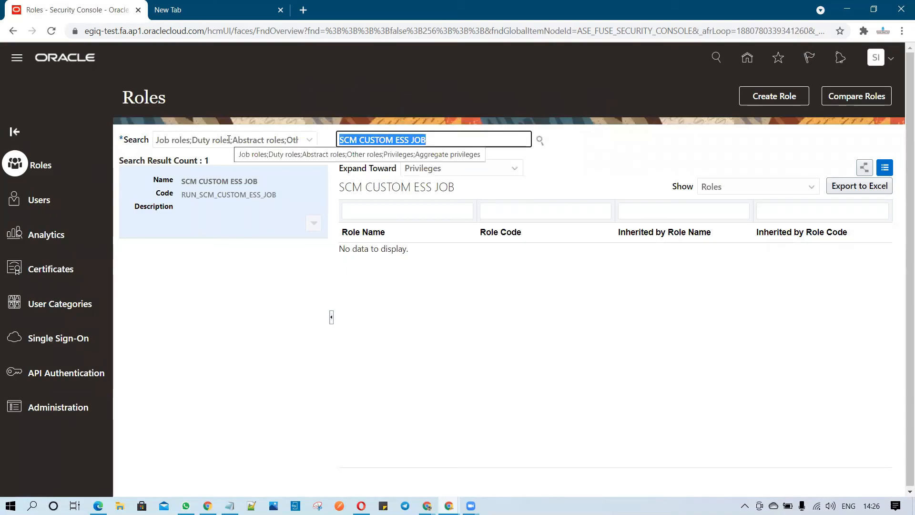
pyautogui.write('SCM Inve')
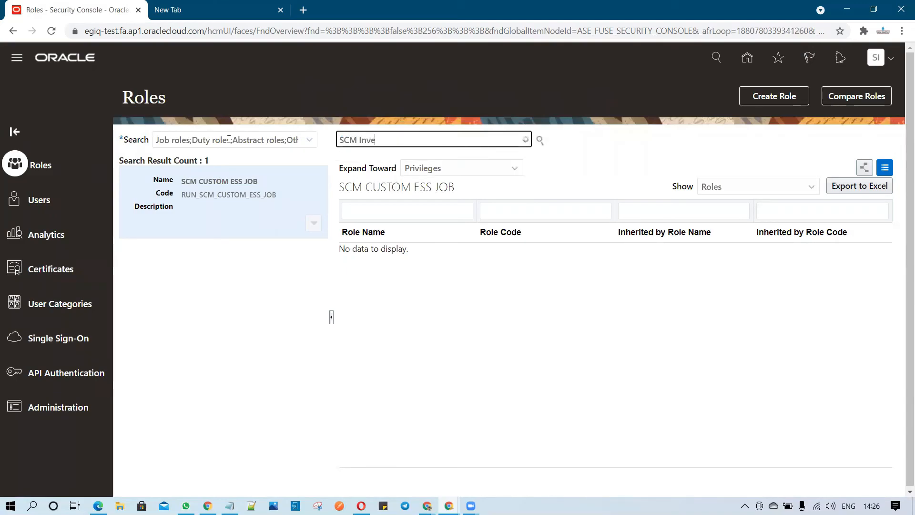
pyautogui.click(387, 193)
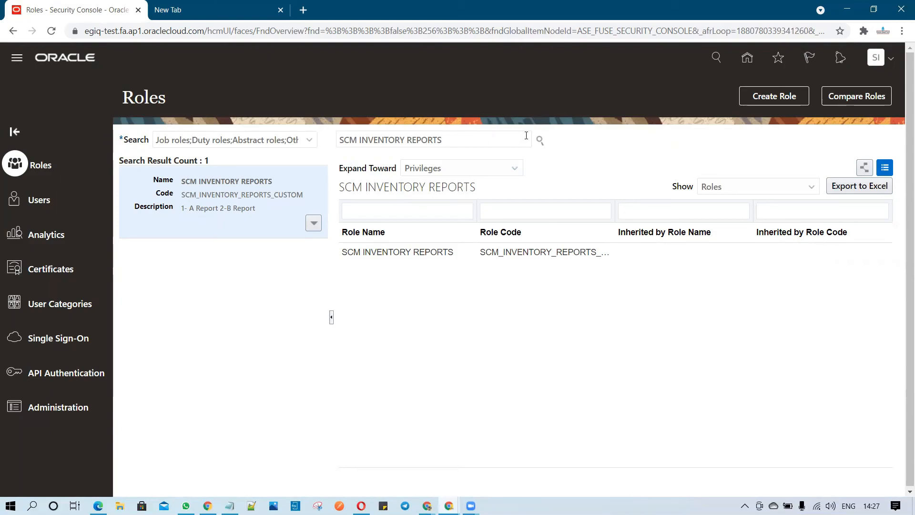
pyautogui.click(484, 141)
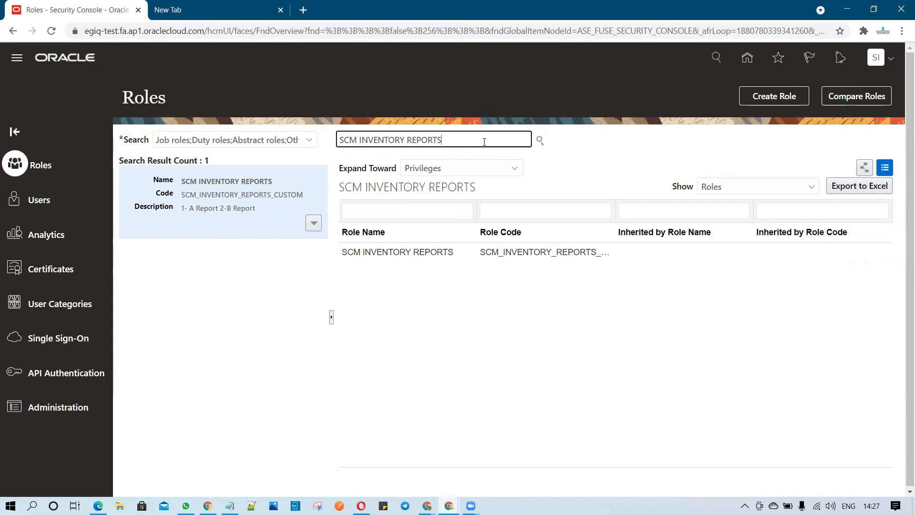
pyautogui.moveTo(442, 140); pyautogui.dragTo(325, 132)
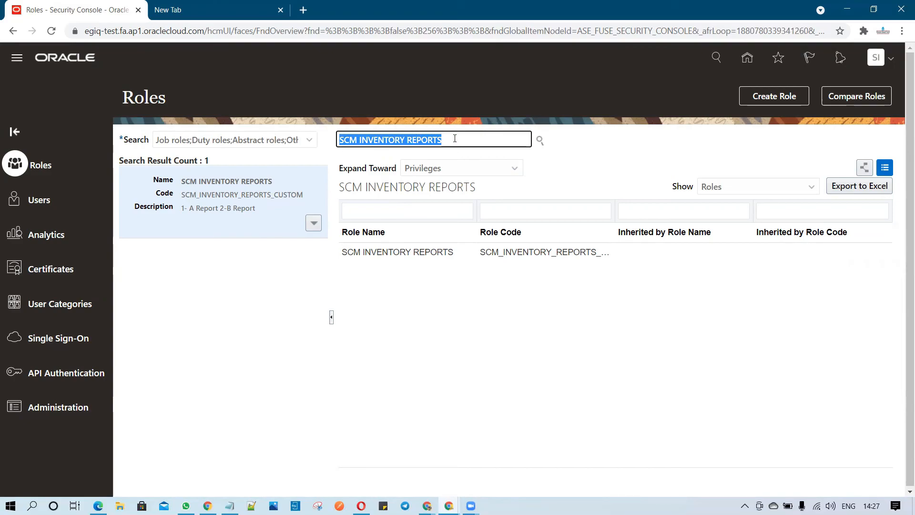
pyautogui.moveTo(457, 141); pyautogui.dragTo(332, 144)
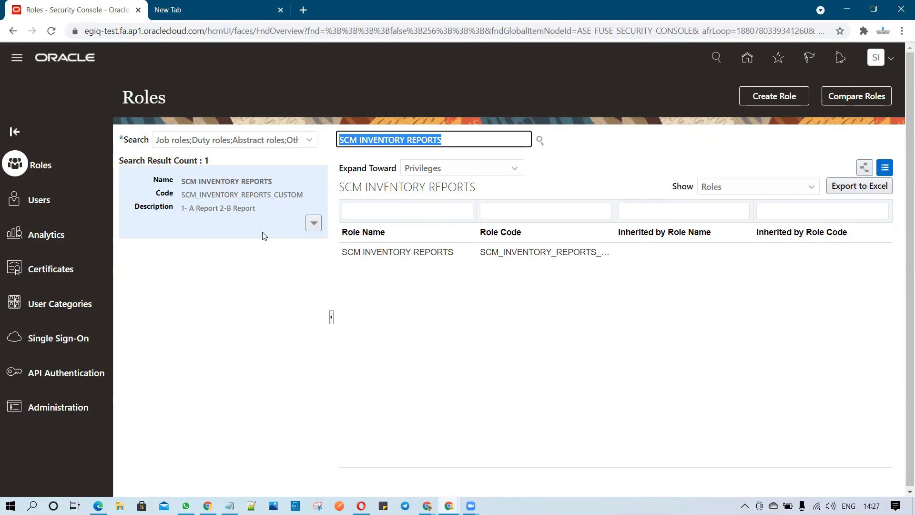